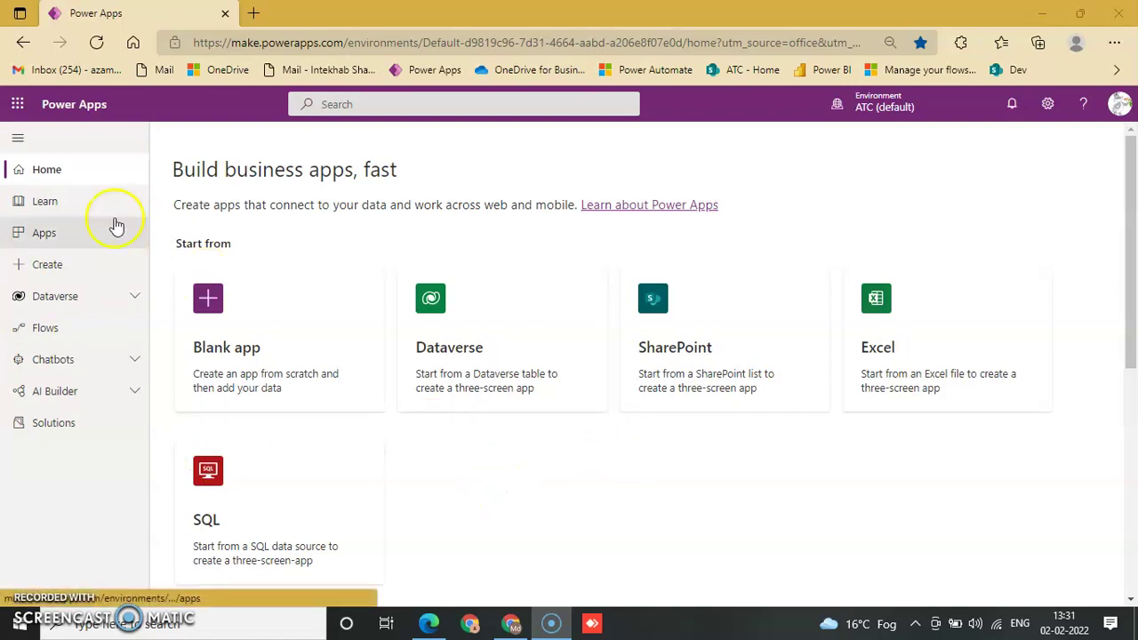
Step: Open the authentication settings of the MyFirst_Portal app to list its identity providers
click(84, 235)
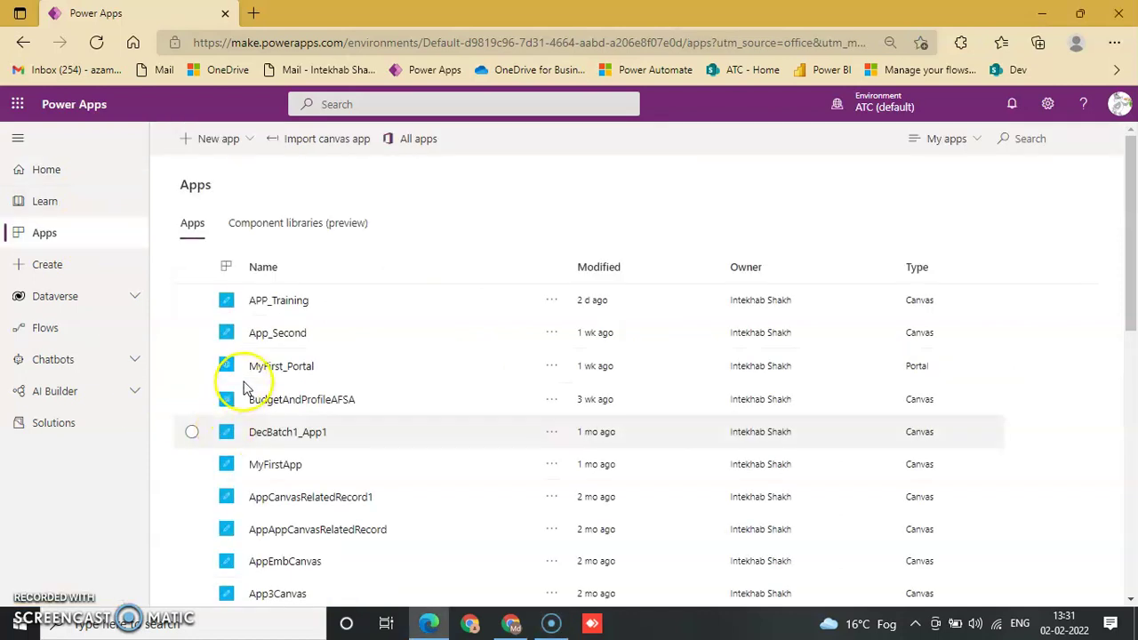
click(193, 365)
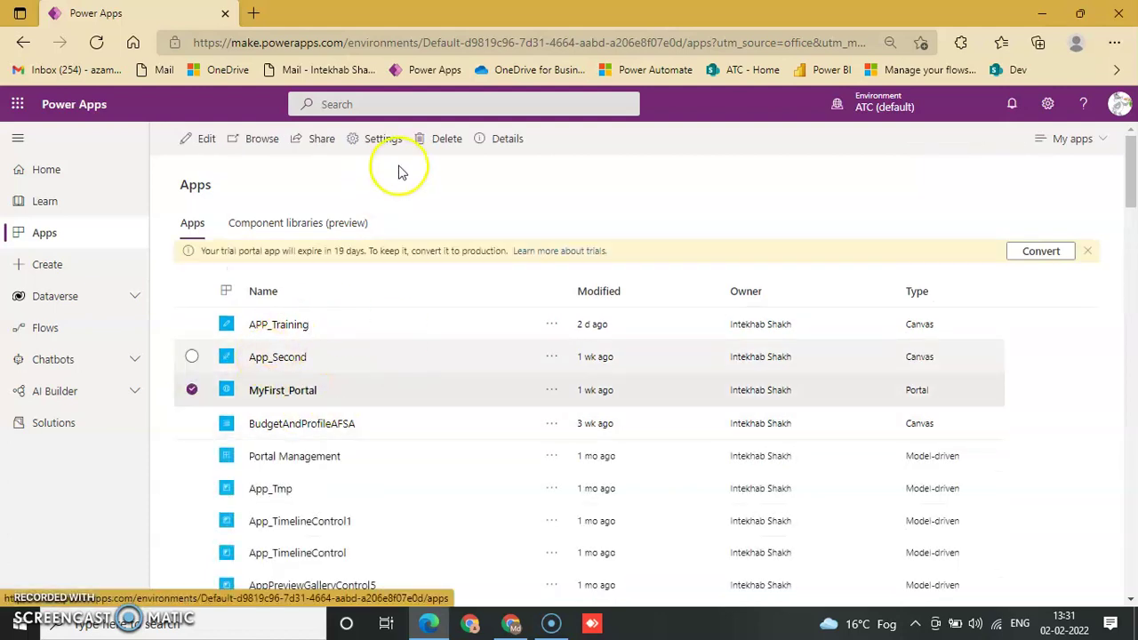
click(382, 139)
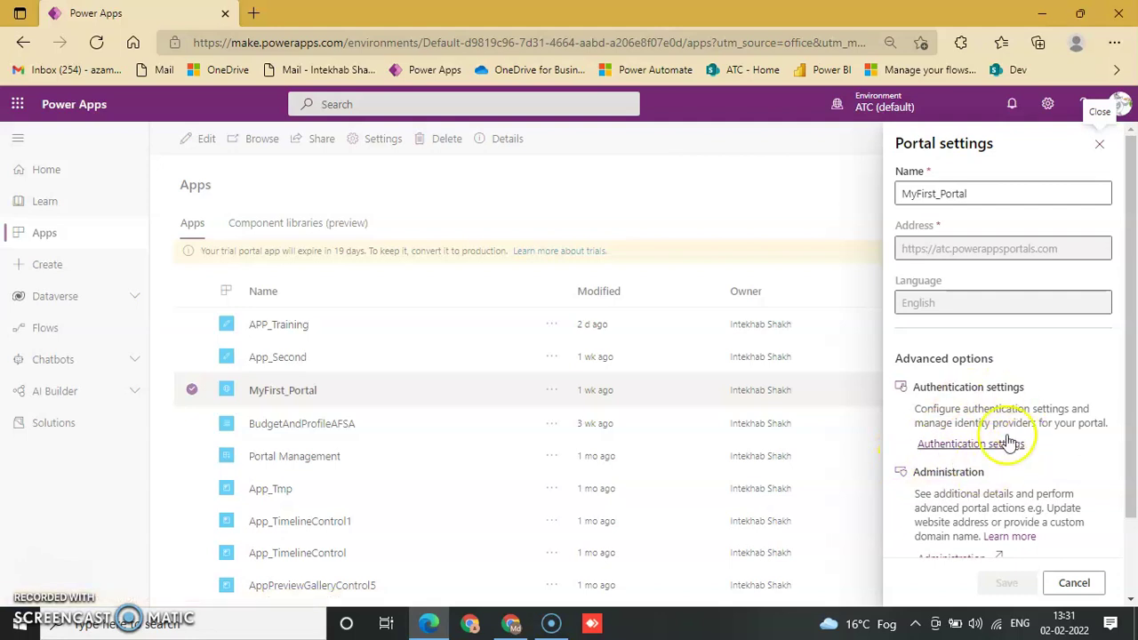
click(976, 446)
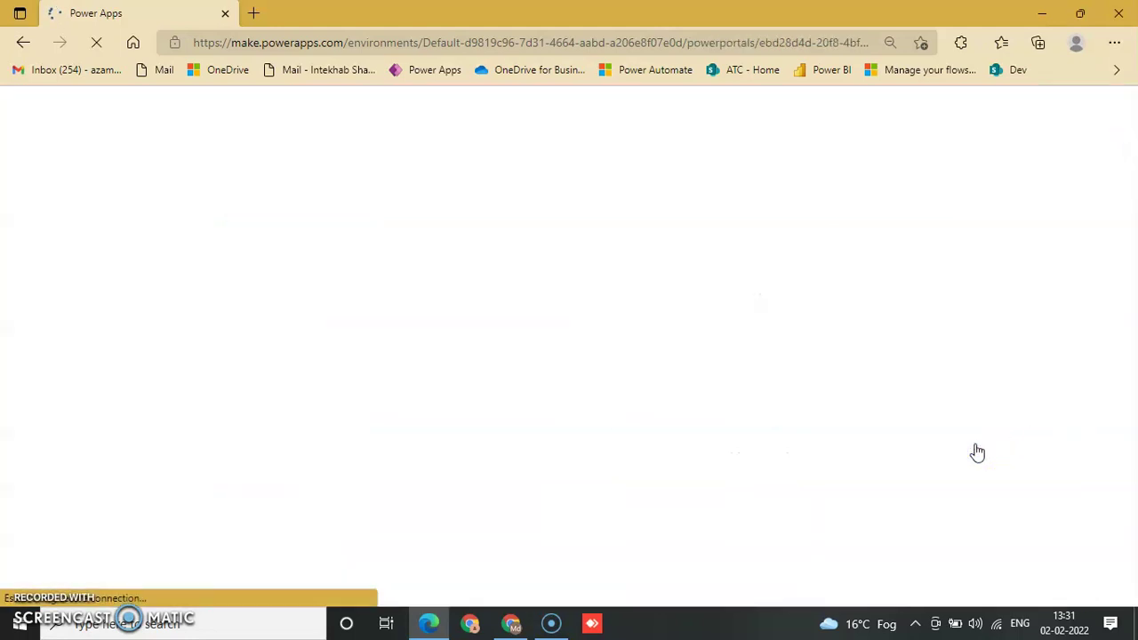
click(537, 289)
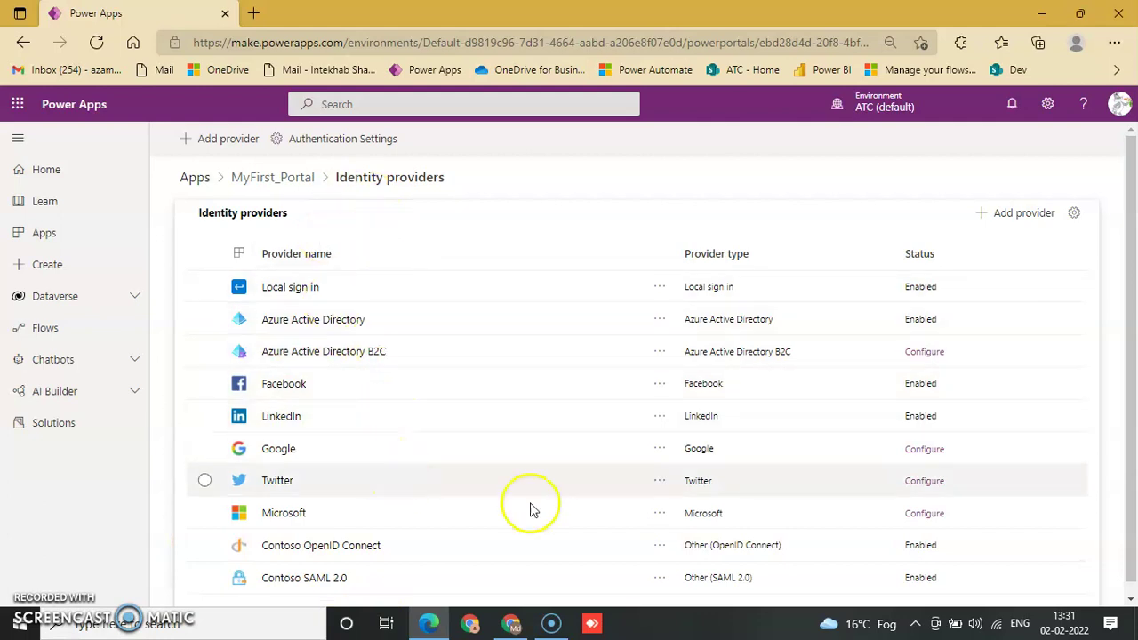
Step: Start configuring the Google identity provider, keeping Google as login provider and provider name, and proceed to its Google settings
click(662, 455)
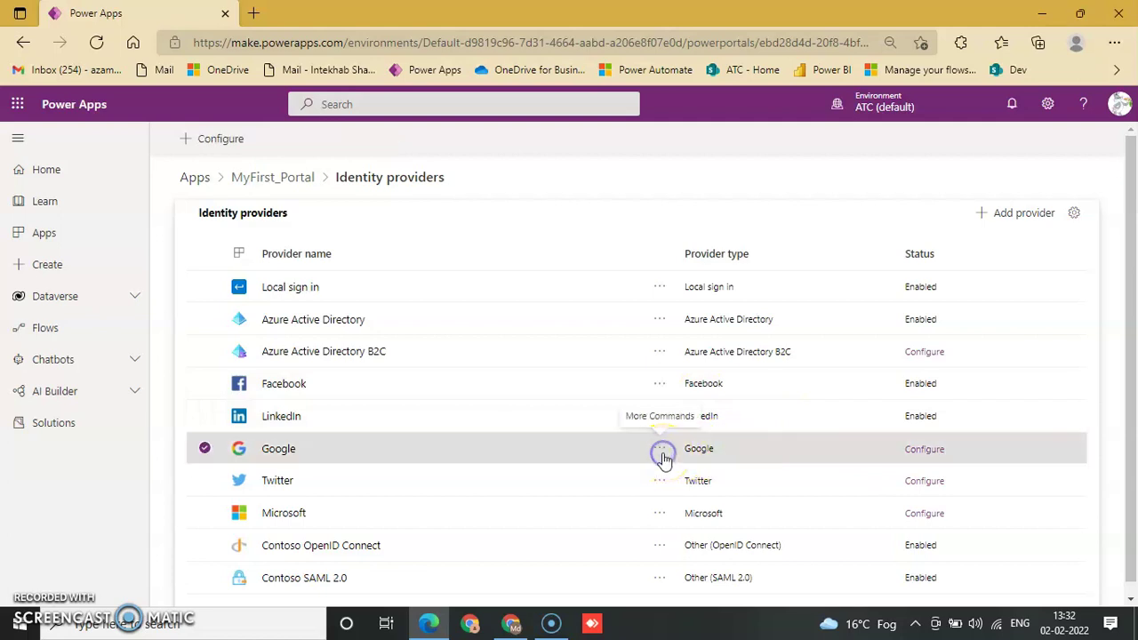
mouse_move(662, 459)
mouse_down()
mouse_move(663, 493)
mouse_move(612, 442)
mouse_move(400, 462)
mouse_move(758, 478)
mouse_up()
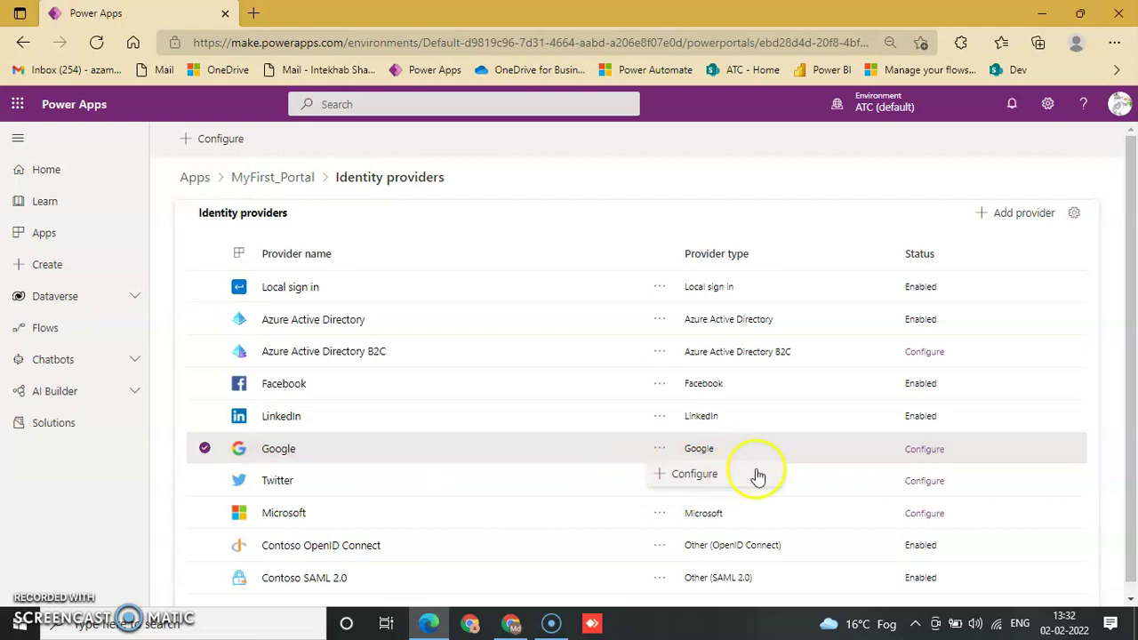
click(678, 478)
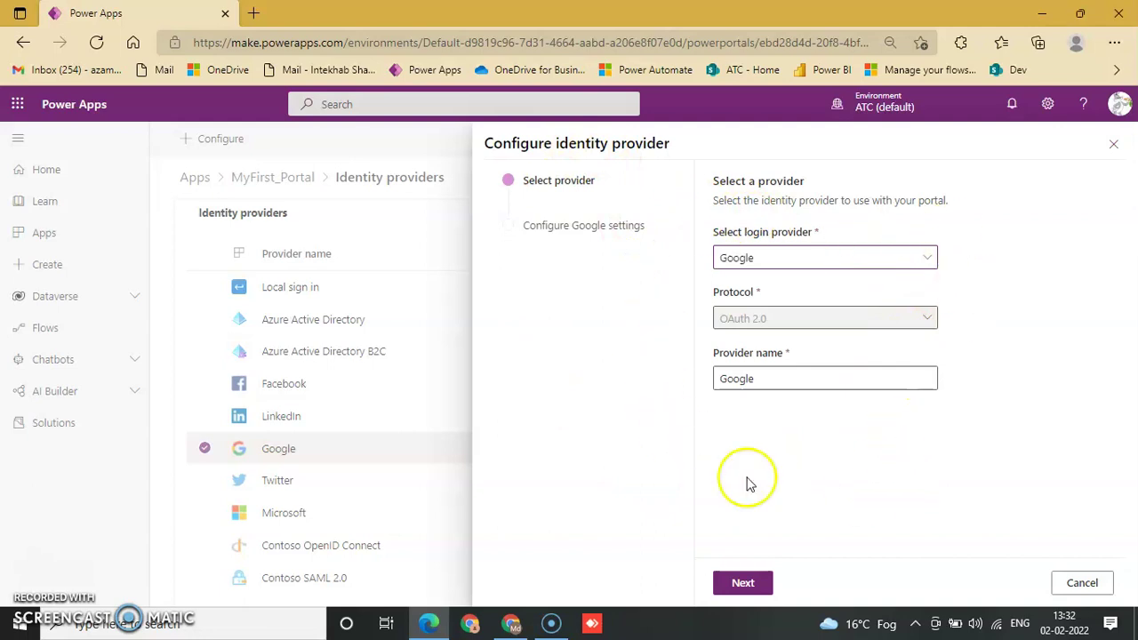
click(740, 585)
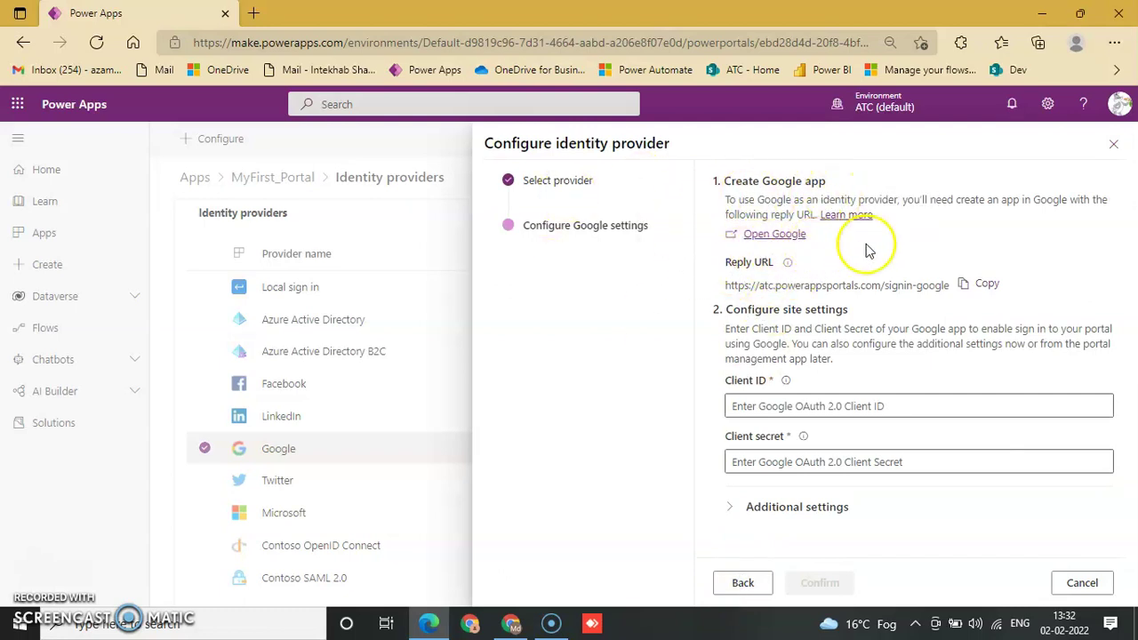
Step: Open the Google developer console from the provider setup and go to the APIs & Services dashboard
click(791, 238)
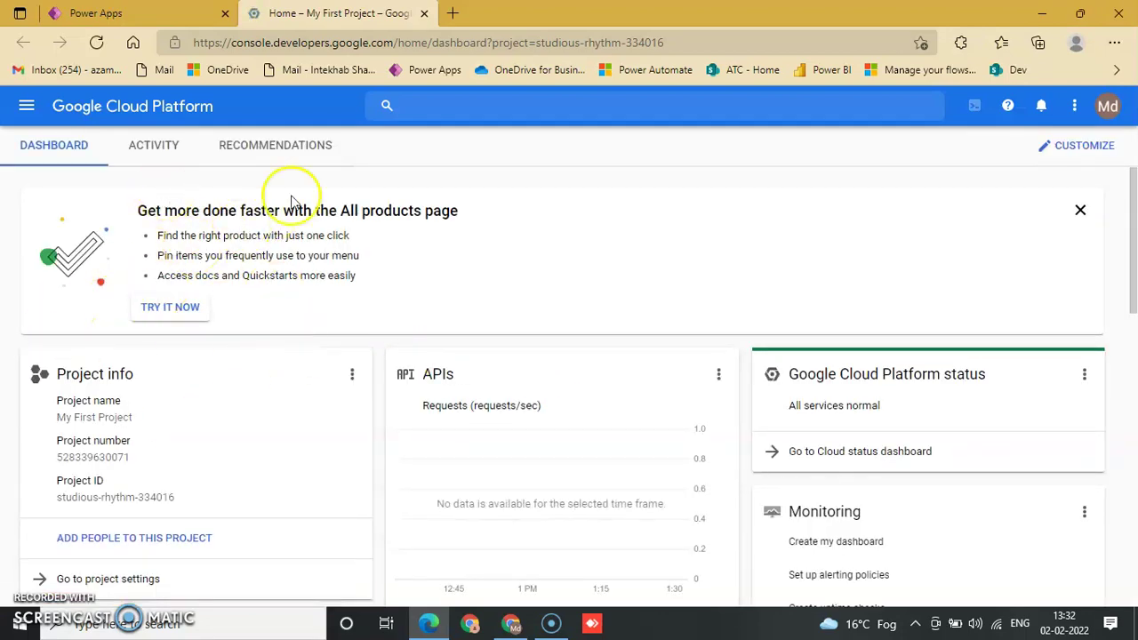
click(27, 108)
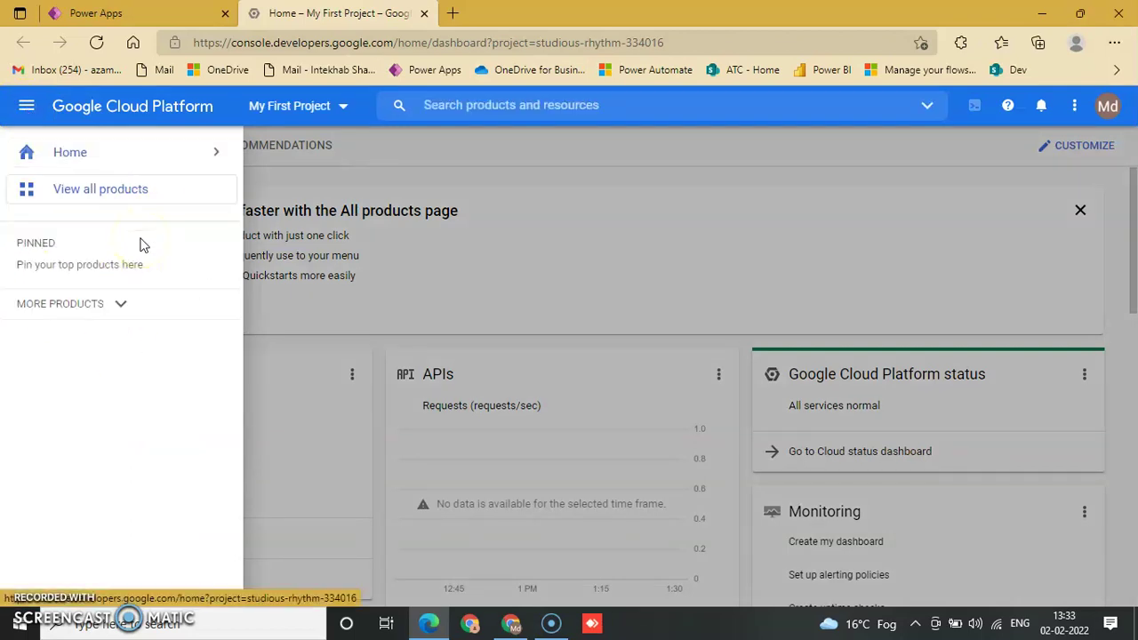
click(107, 299)
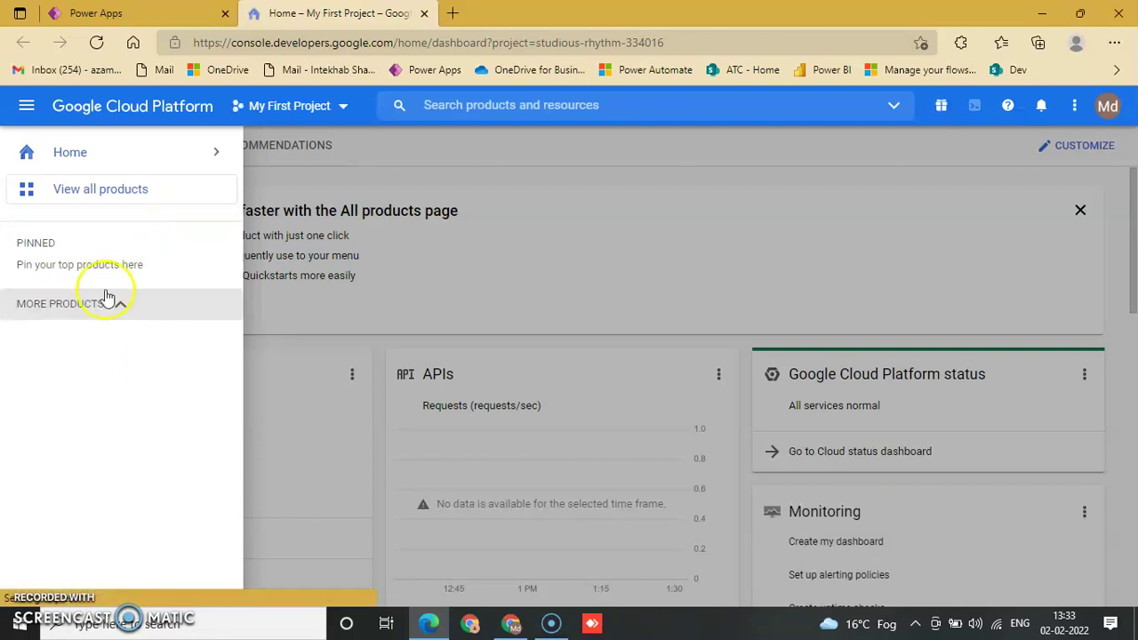
click(117, 301)
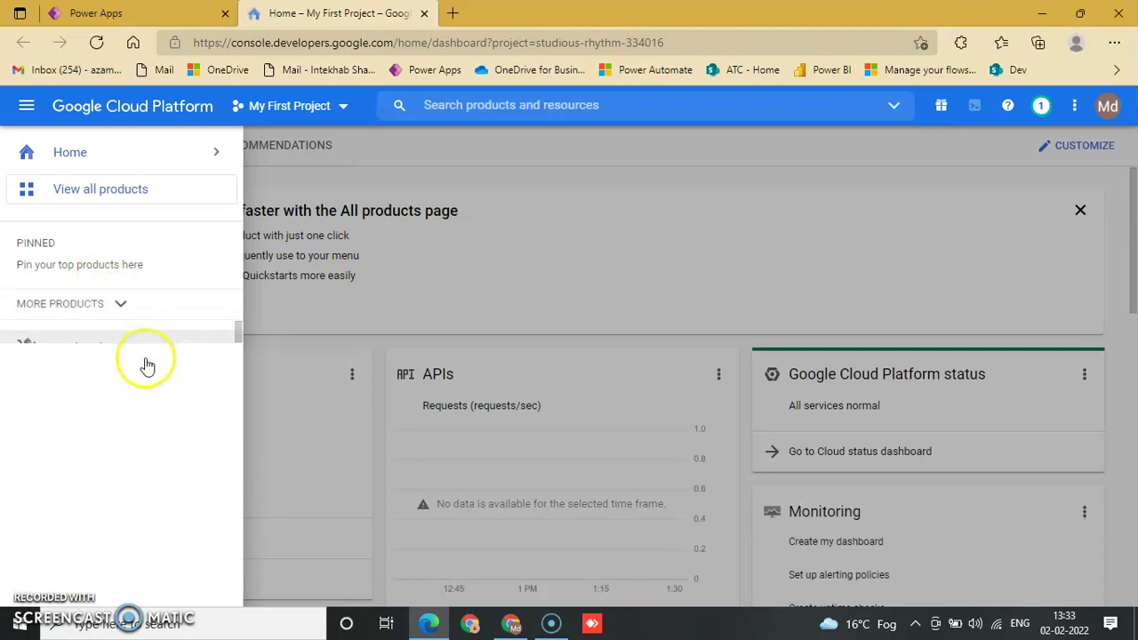
click(129, 311)
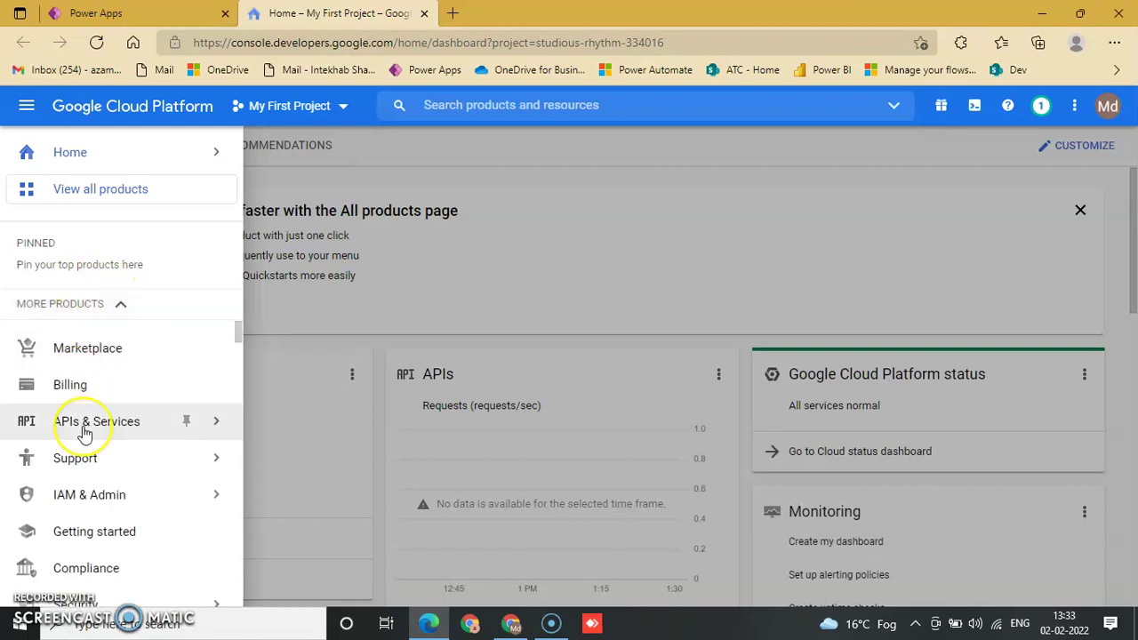
mouse_move(84, 433)
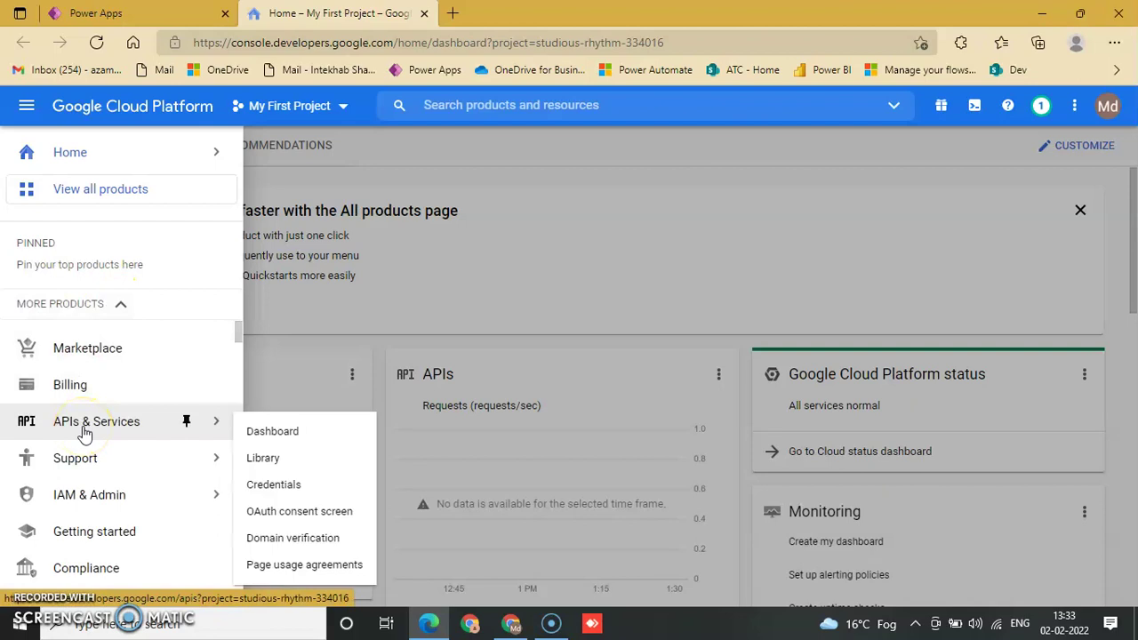
click(261, 436)
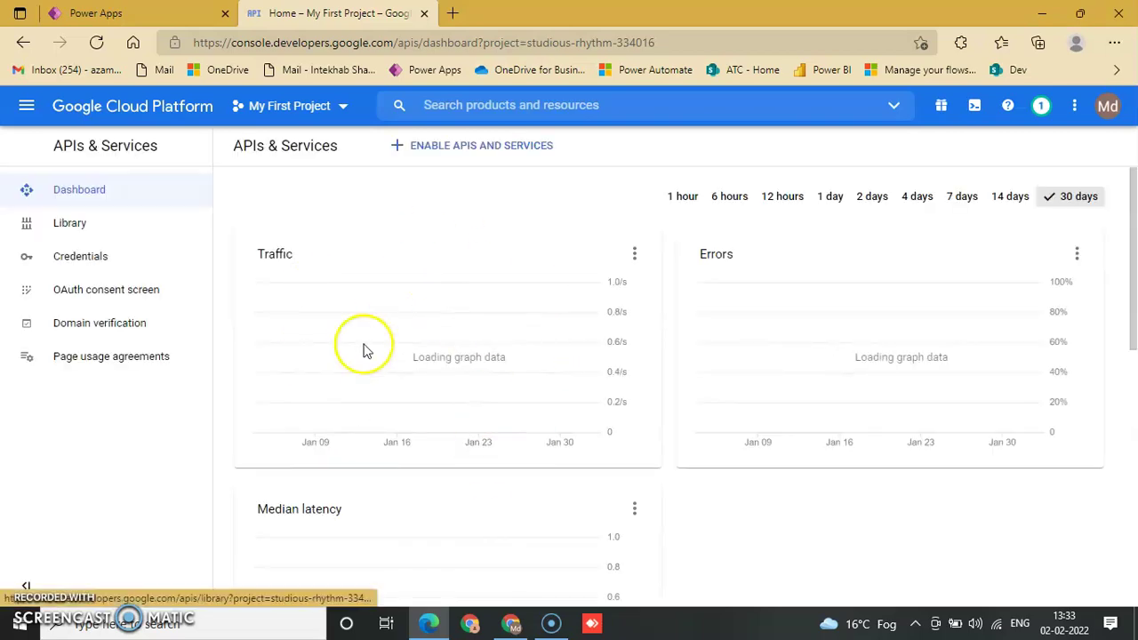
Step: Search the API Library for "Google People API" and open that API's page
click(480, 152)
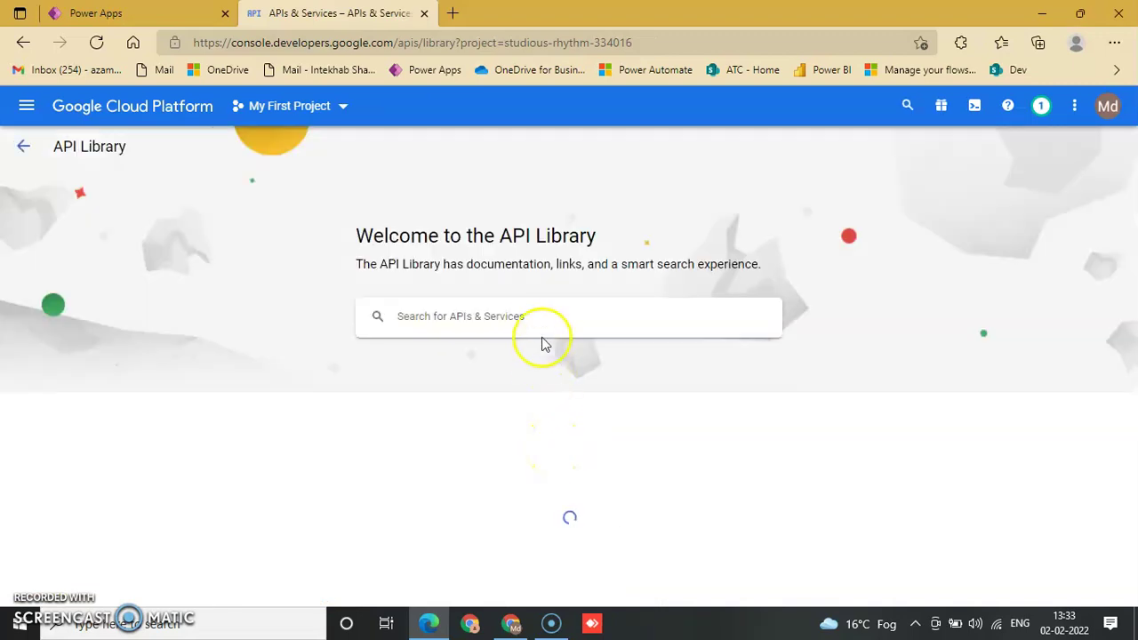
click(542, 326)
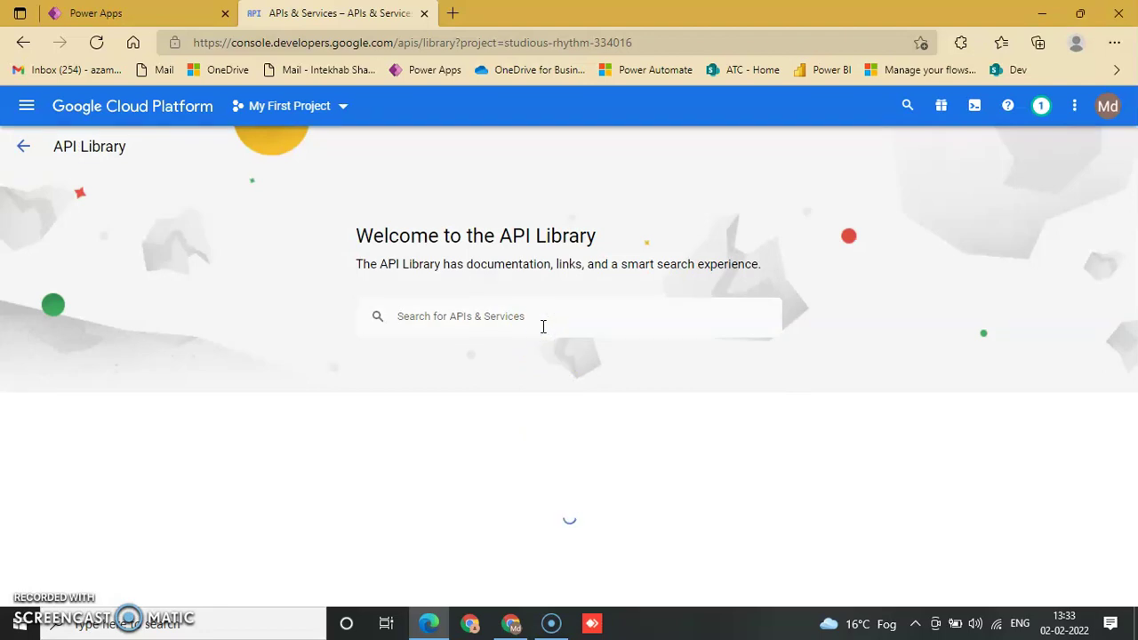
text(G)
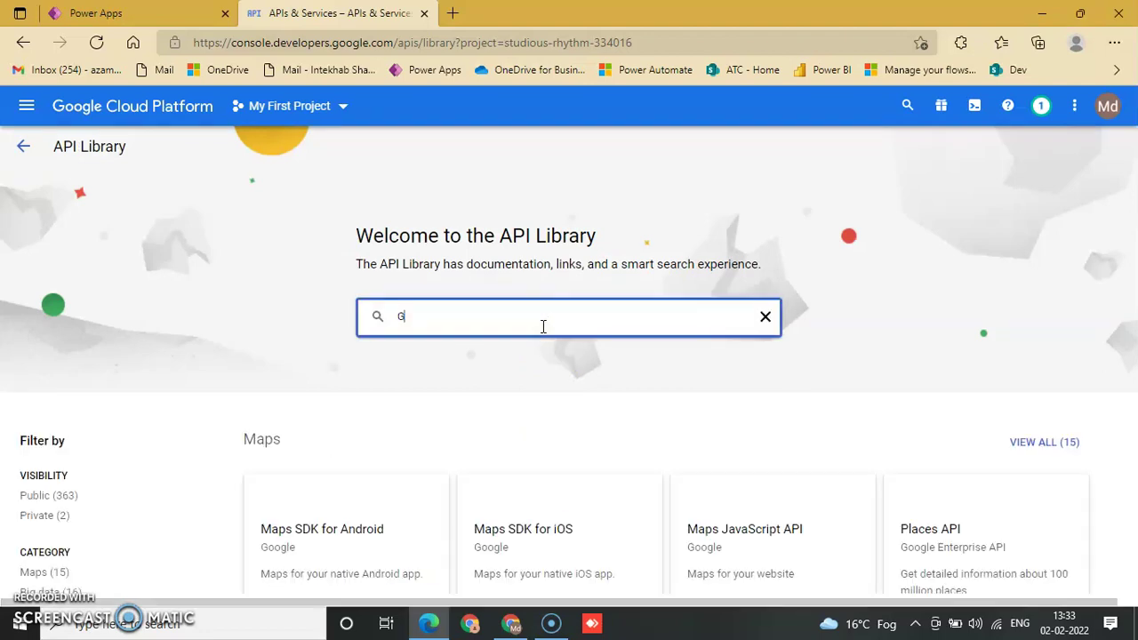
text(oogle People AP)
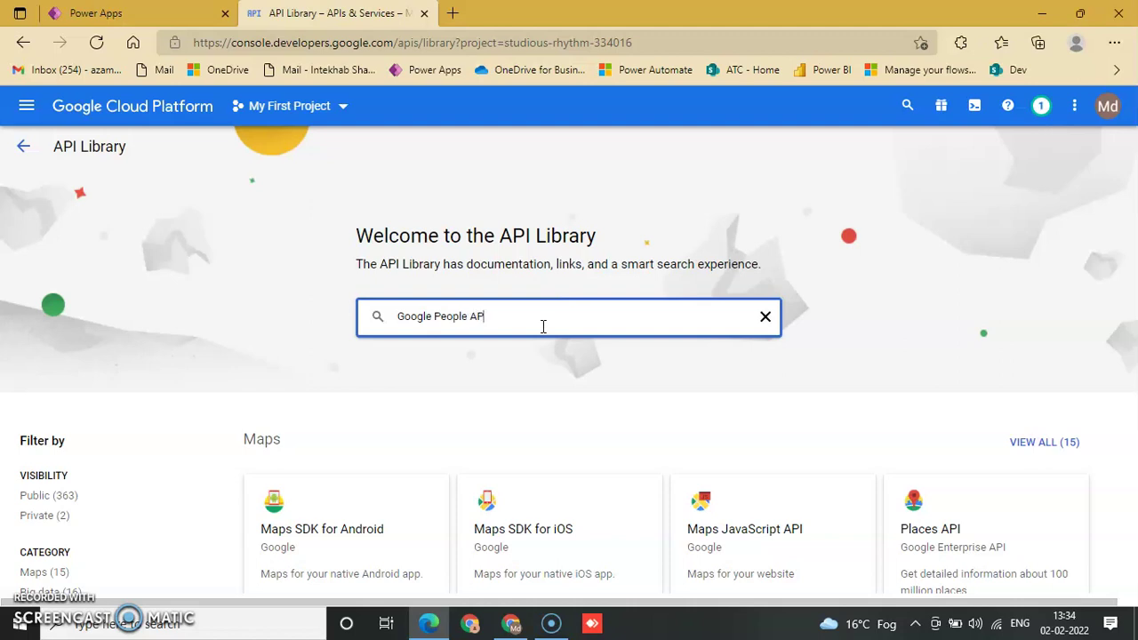
text(I)
click(560, 354)
key(Return)
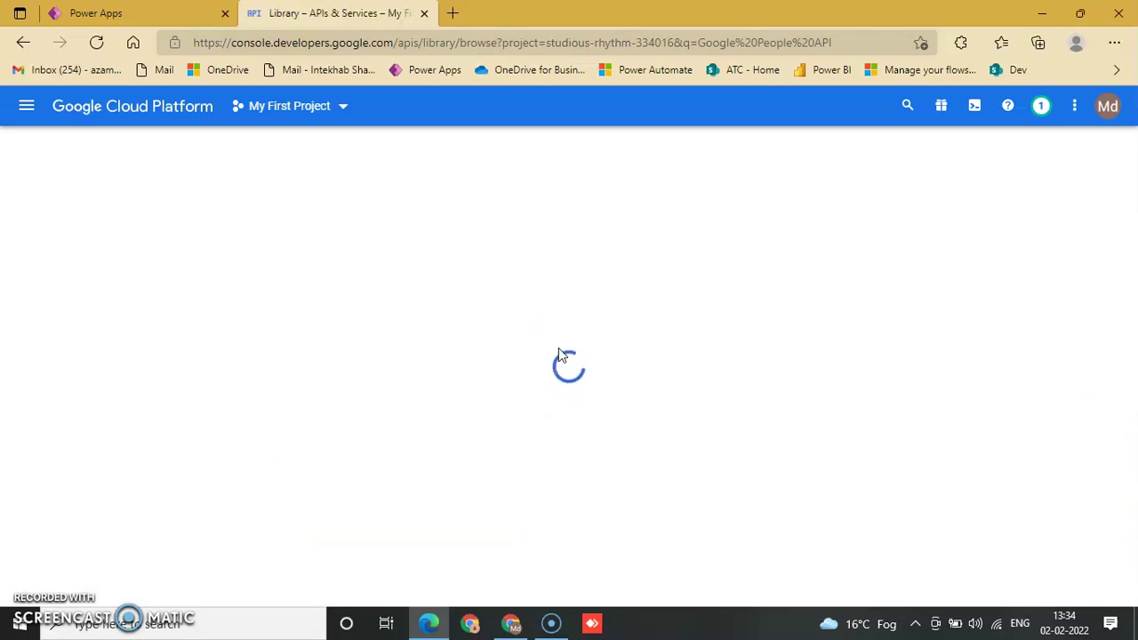
click(461, 384)
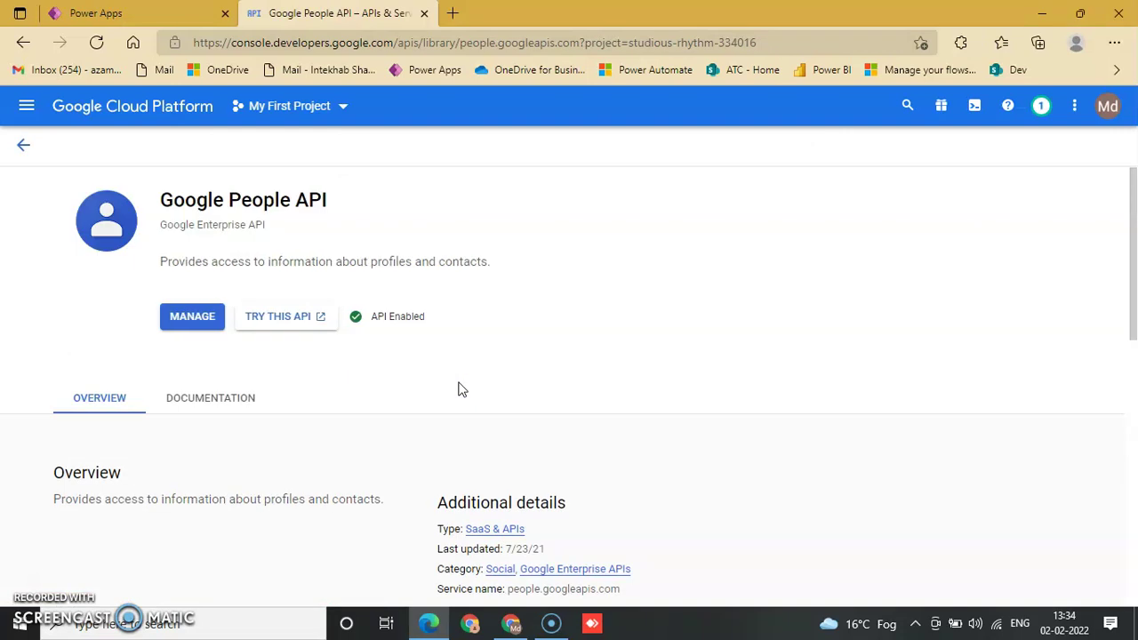
Step: Go to the Google People API's credentials and start creating an OAuth client ID
click(197, 318)
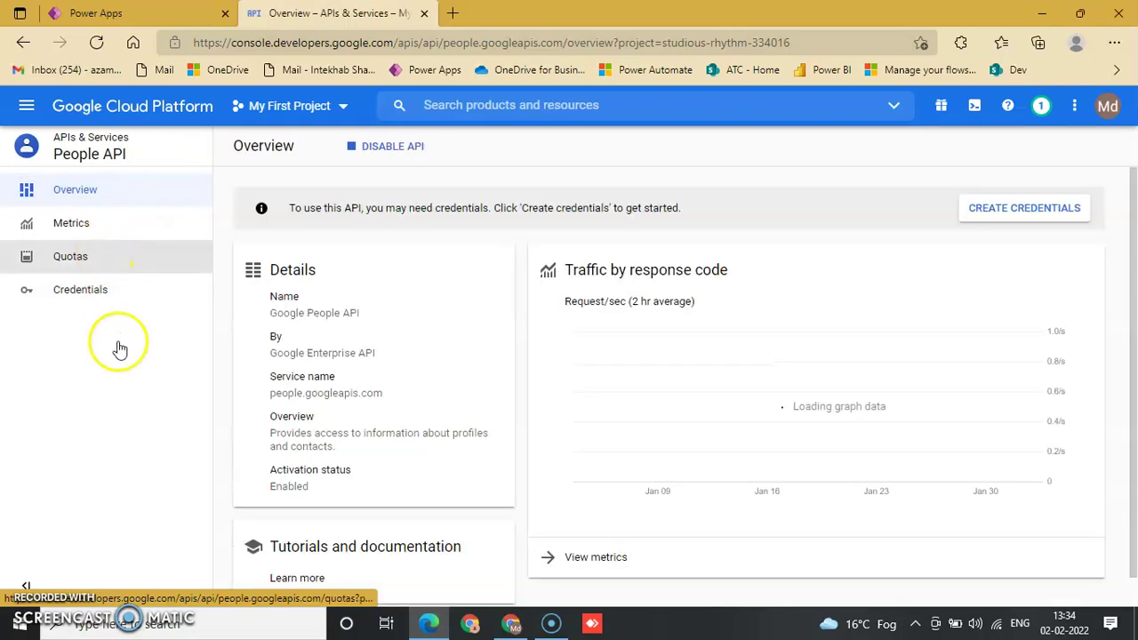
click(85, 291)
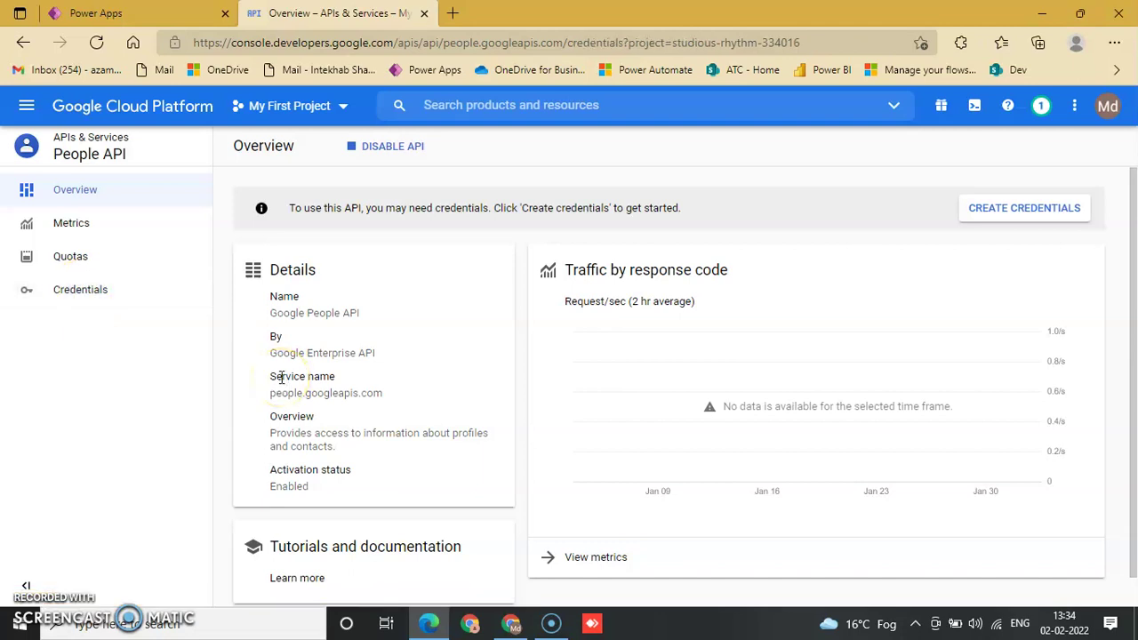
click(478, 340)
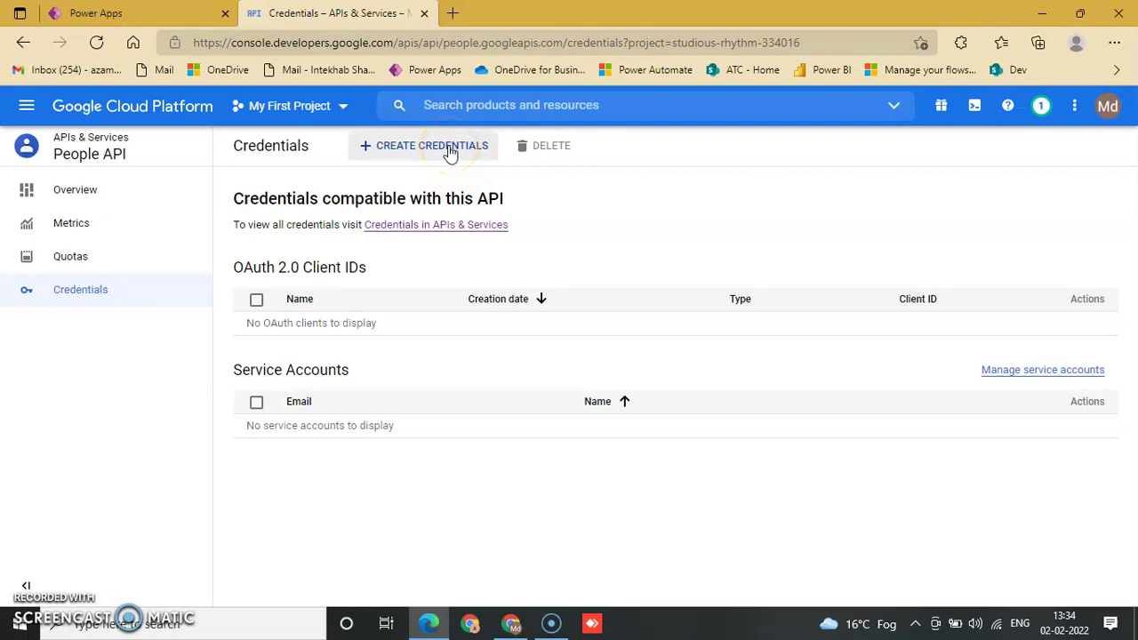
click(451, 153)
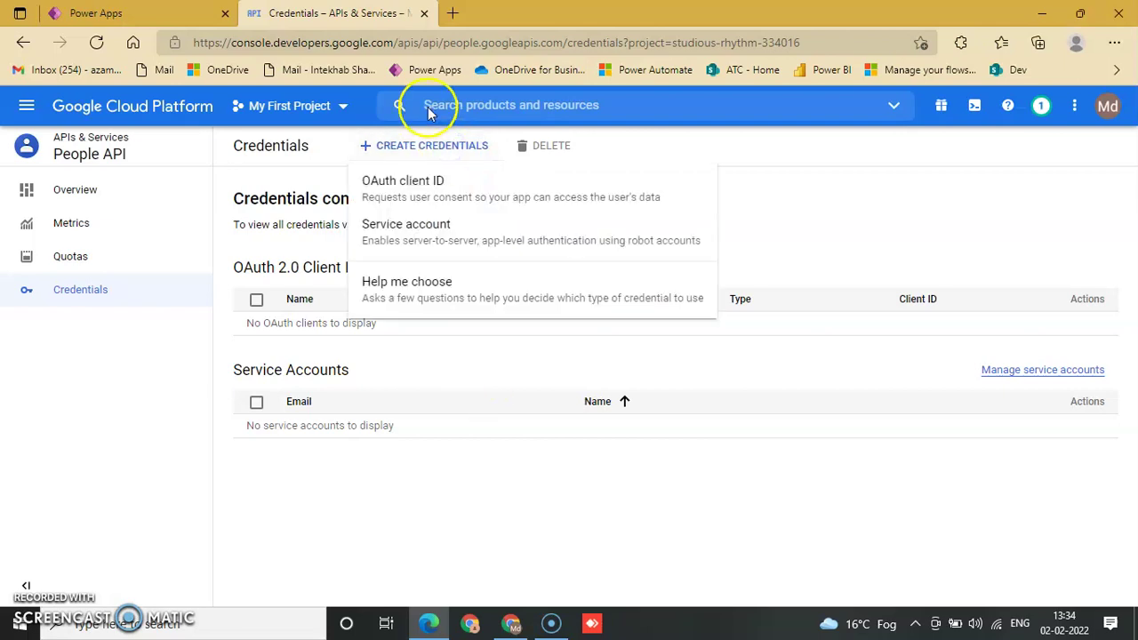
click(439, 190)
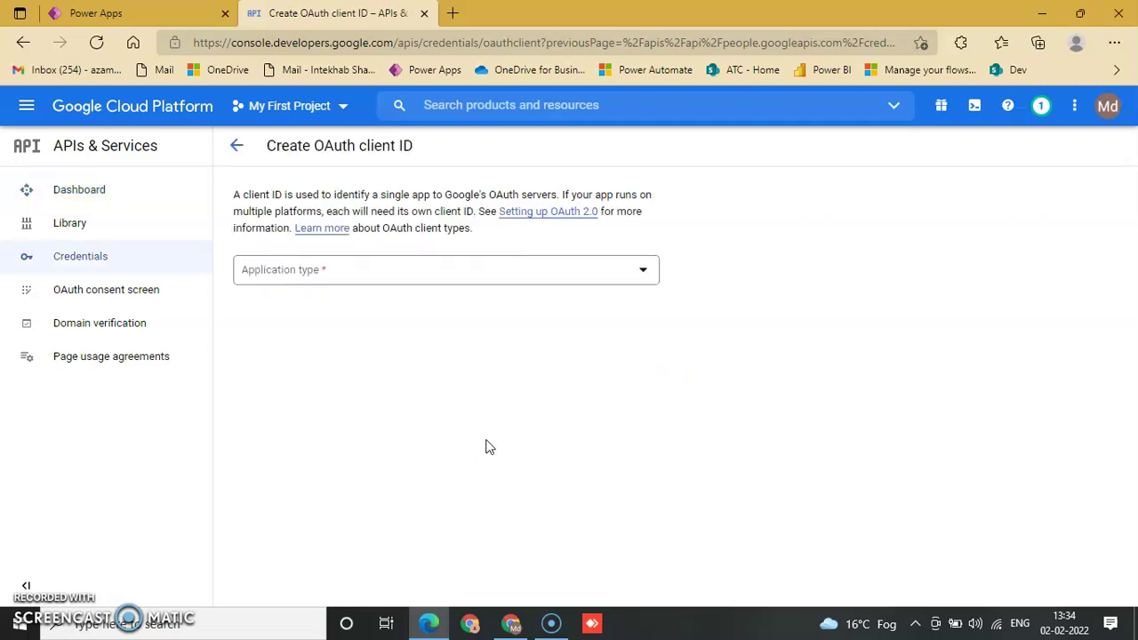
Step: Set the OAuth client's application type to Web application and its name to "Power"
click(600, 284)
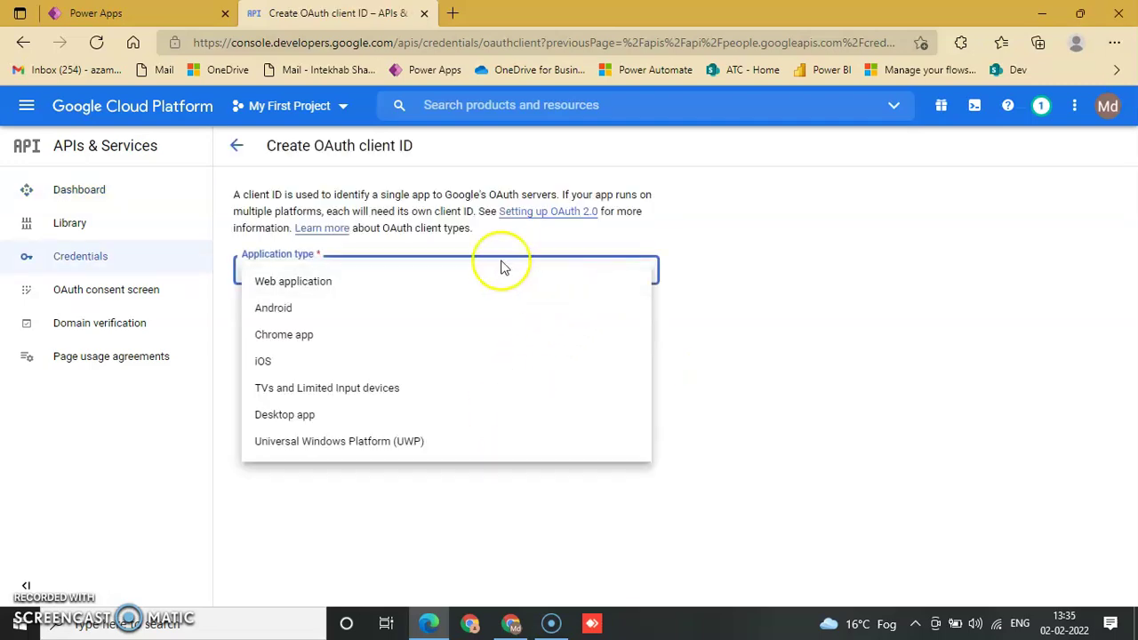
click(457, 284)
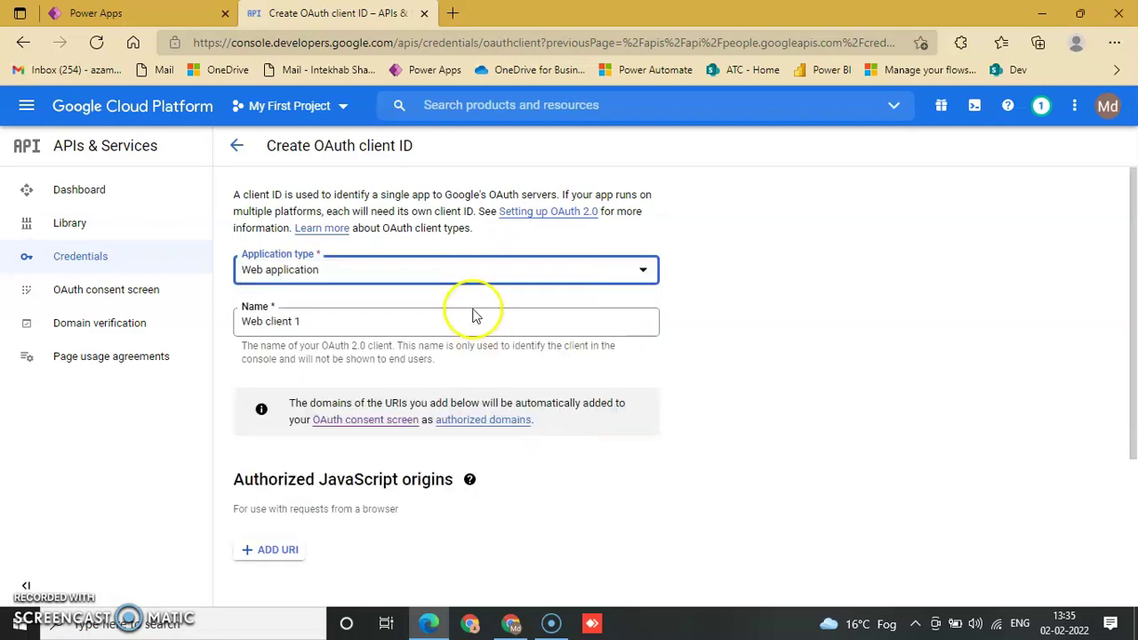
triple_click(464, 321)
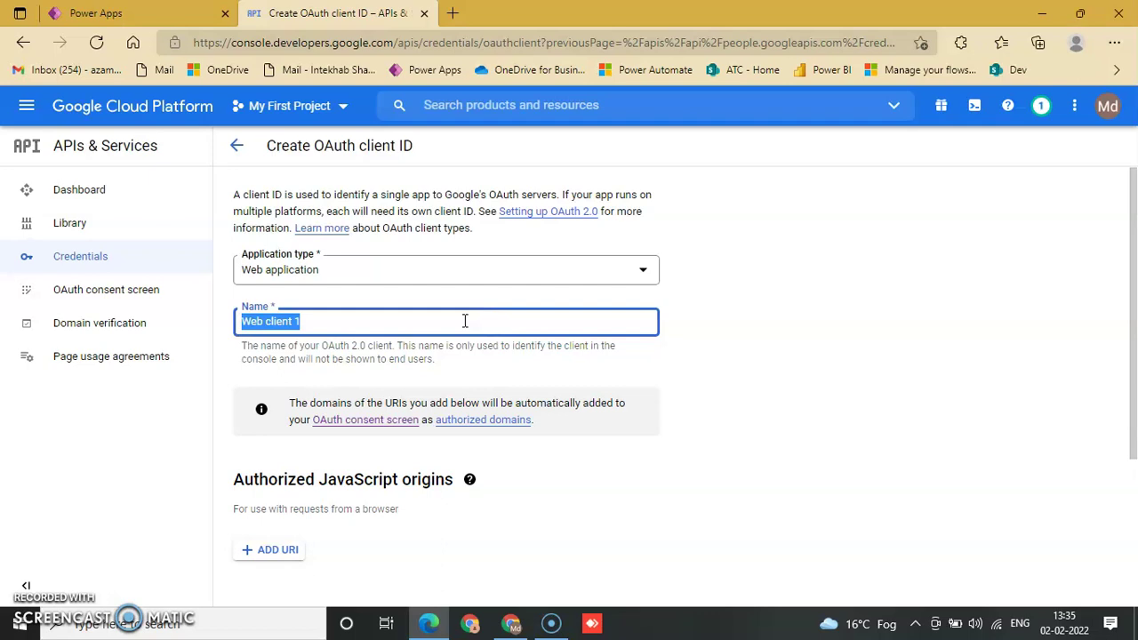
text(Power)
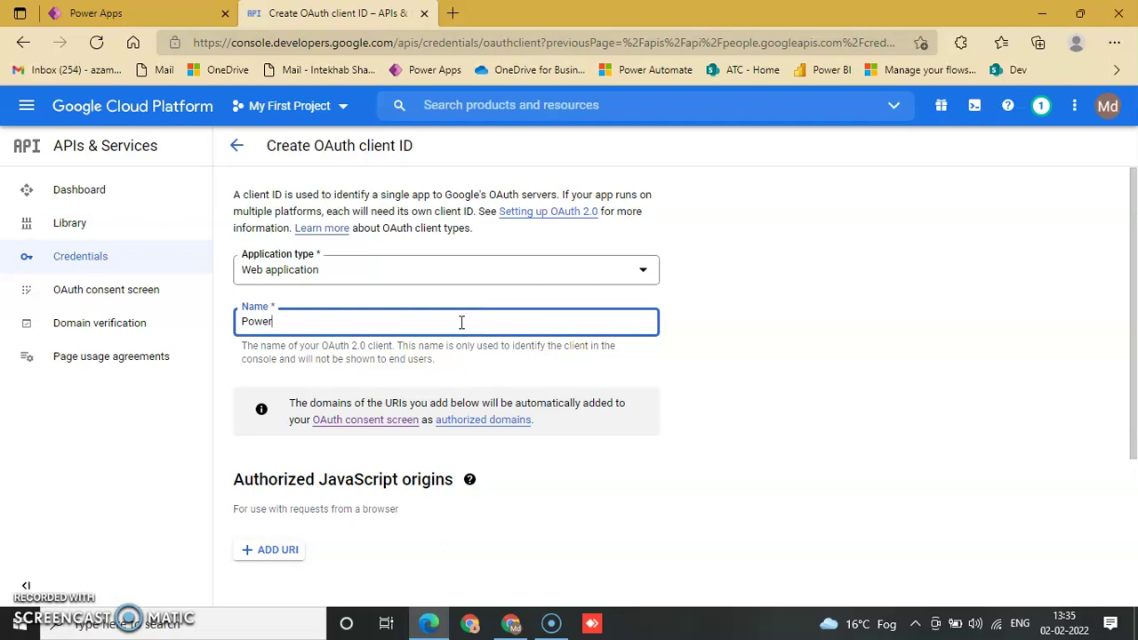
click(565, 525)
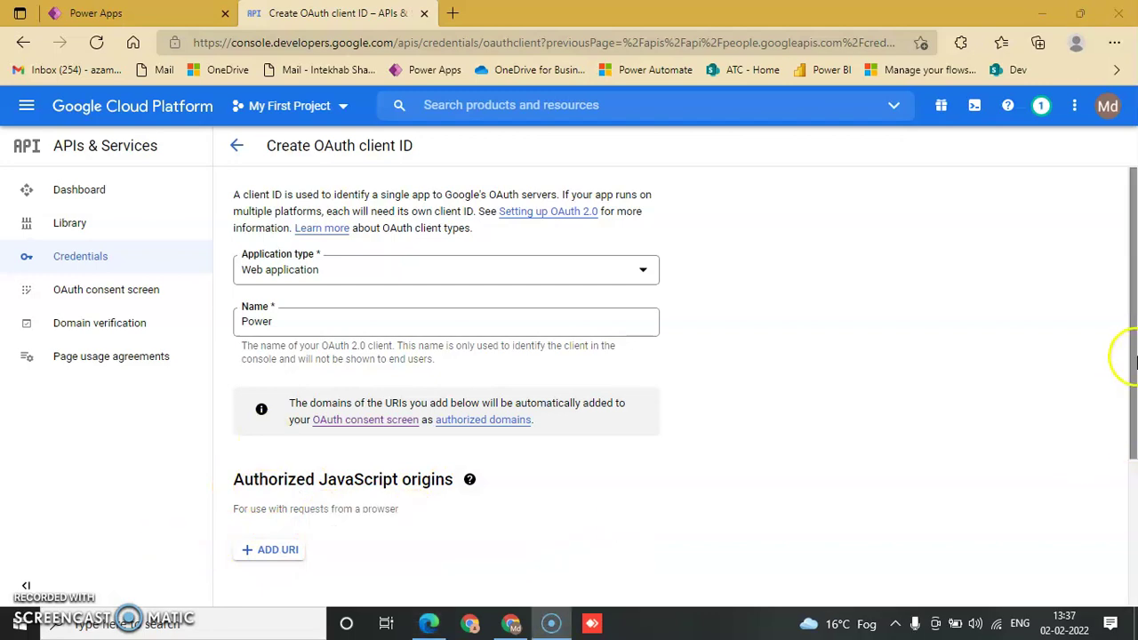
drag(1134, 363, 1133, 469)
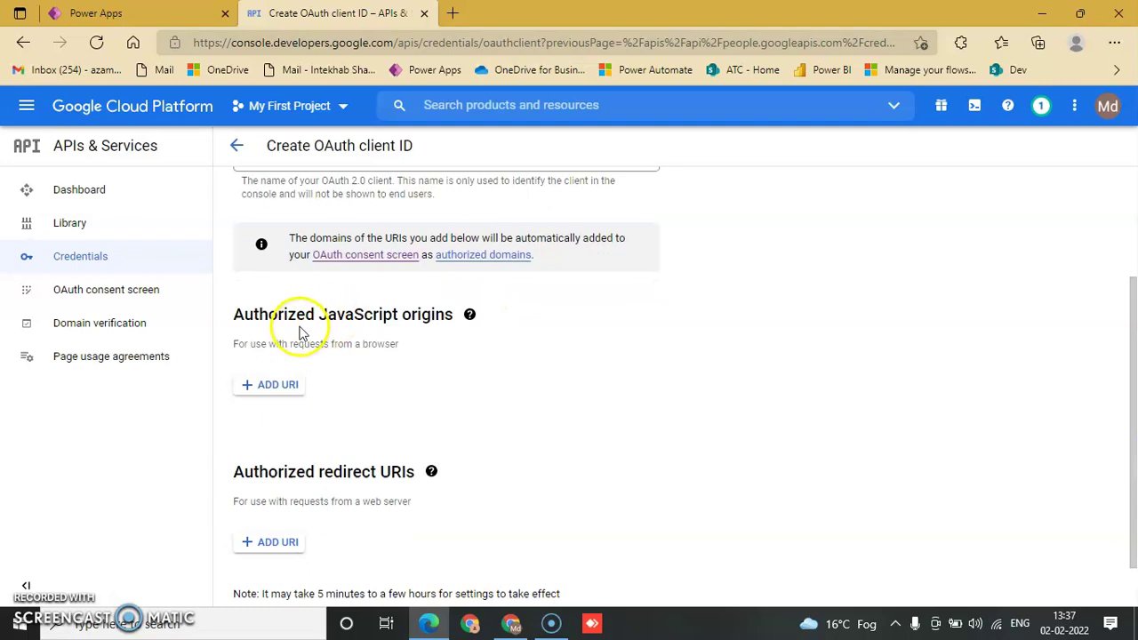
click(249, 386)
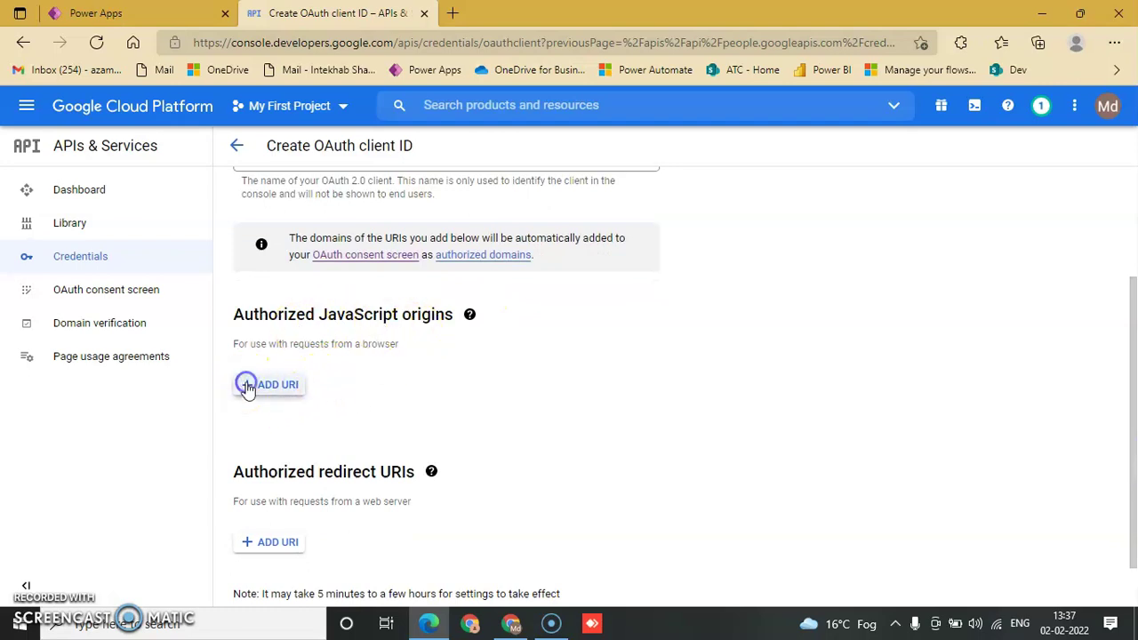
click(305, 394)
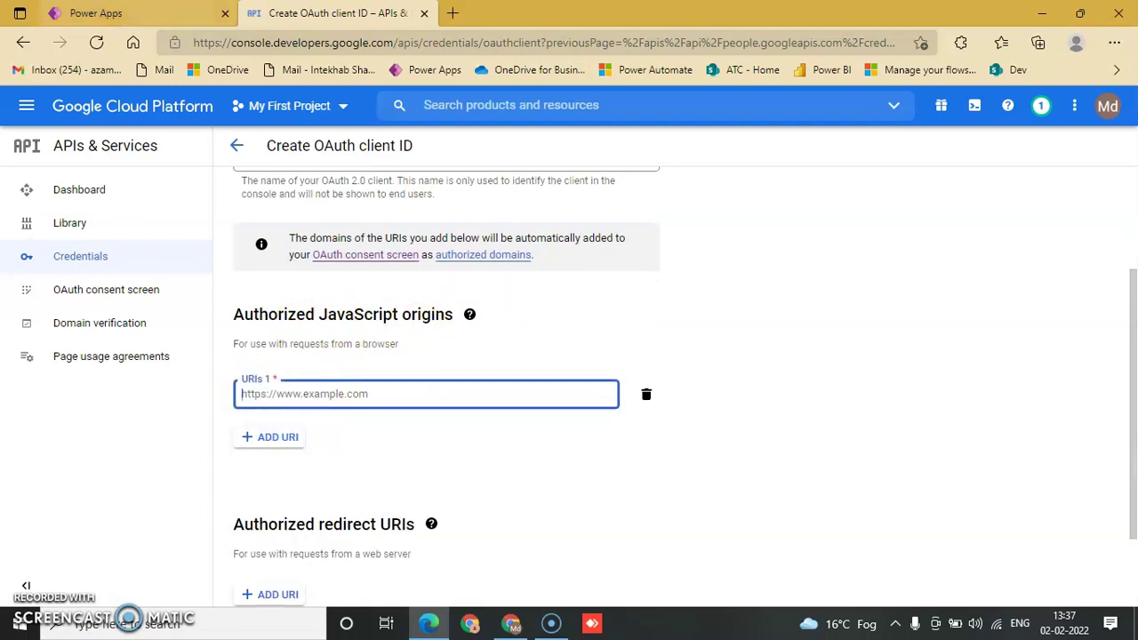
click(106, 12)
click(978, 287)
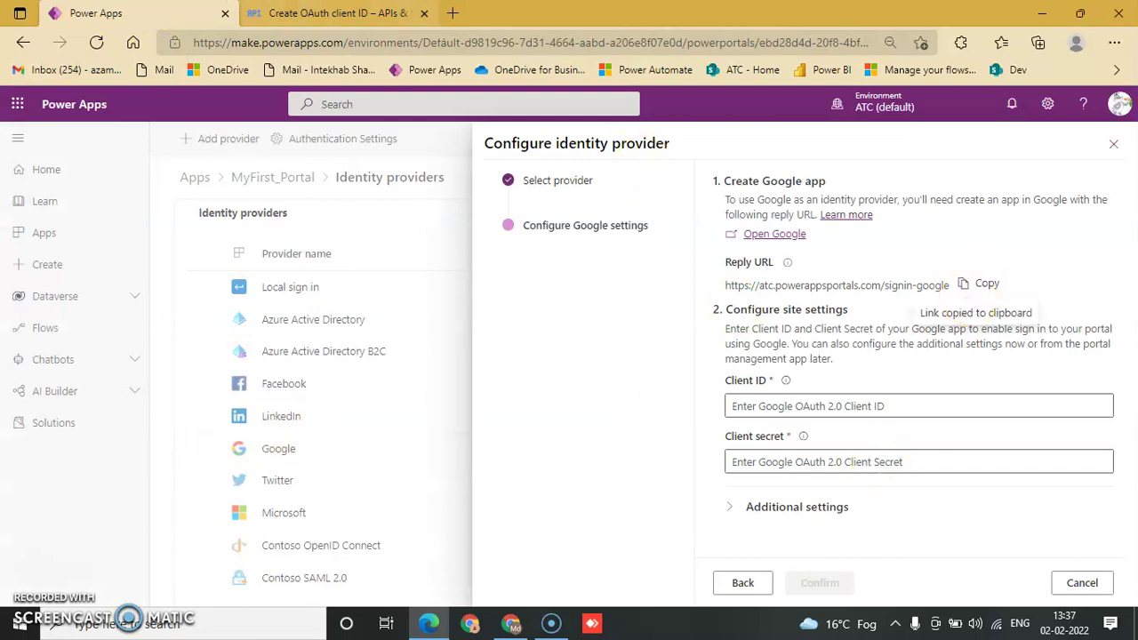
click(329, 12)
click(313, 388)
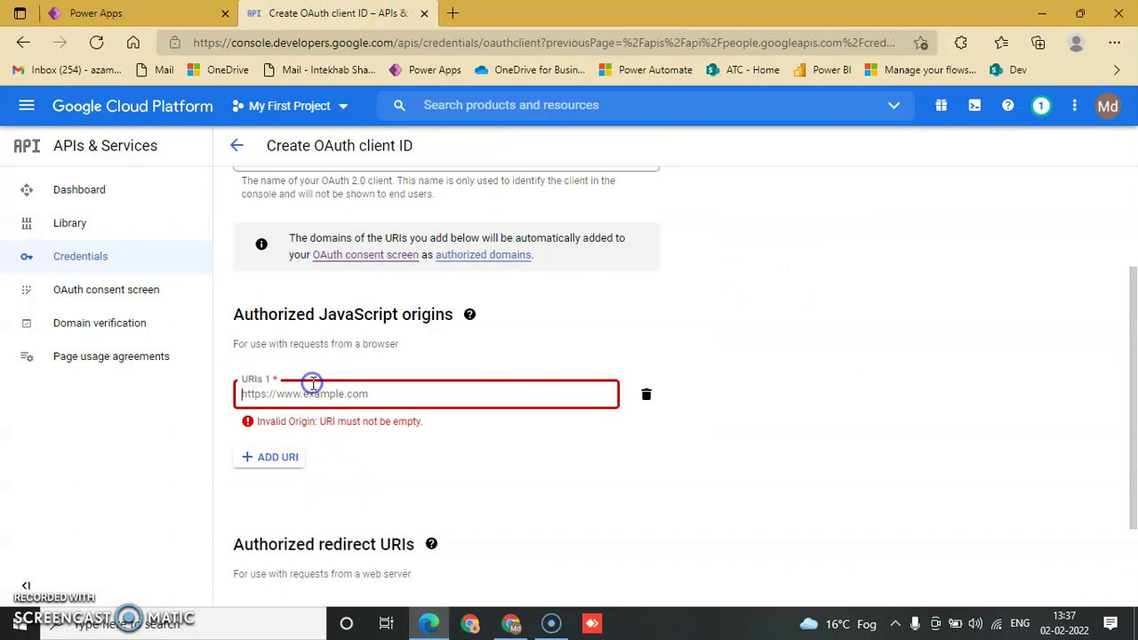
key(ctrl+v)
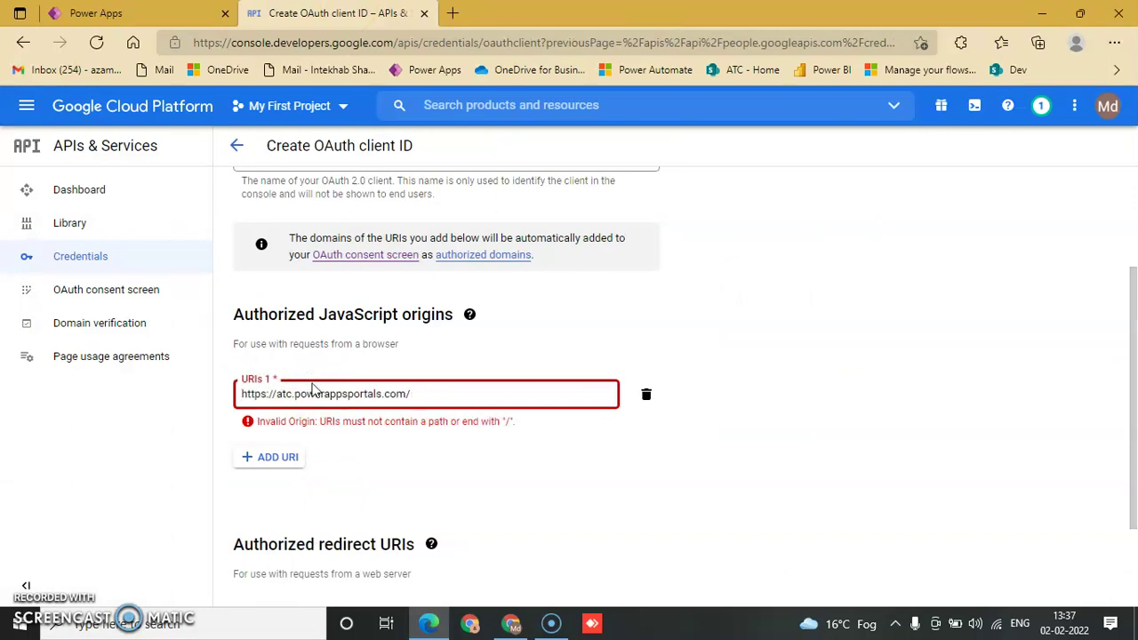
key(BackSpace)
click(473, 536)
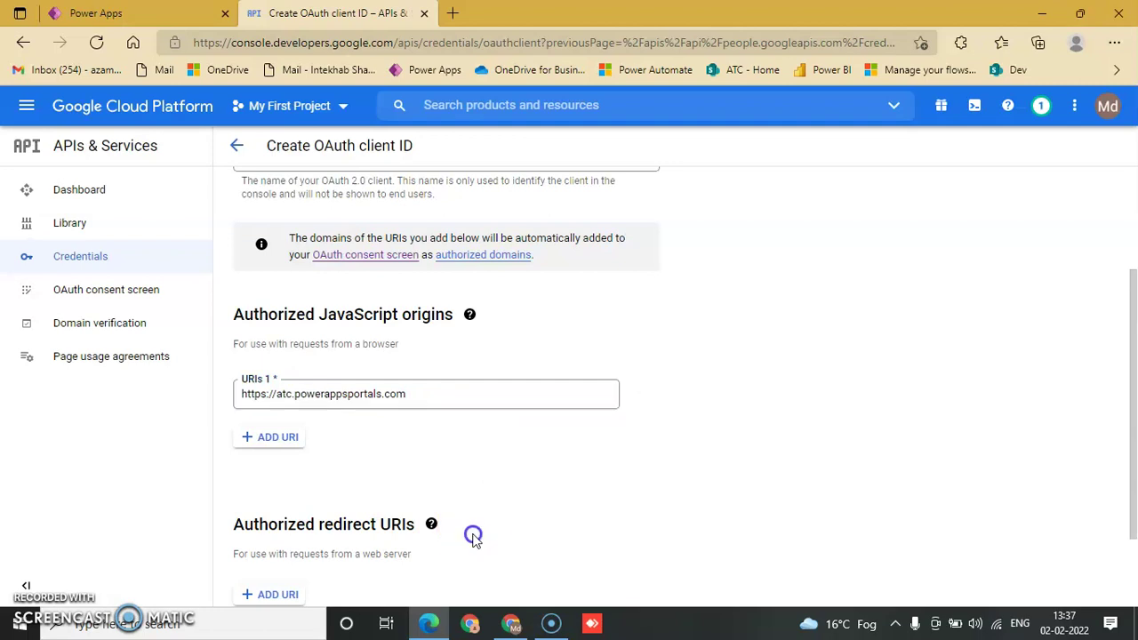
drag(1126, 414, 1125, 490)
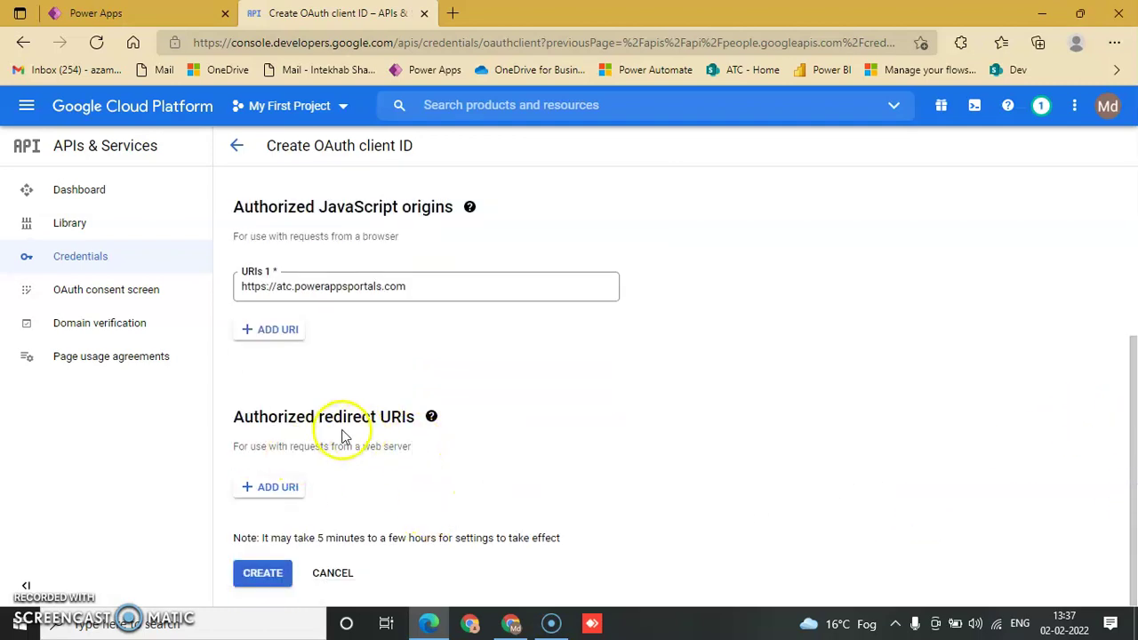
click(254, 496)
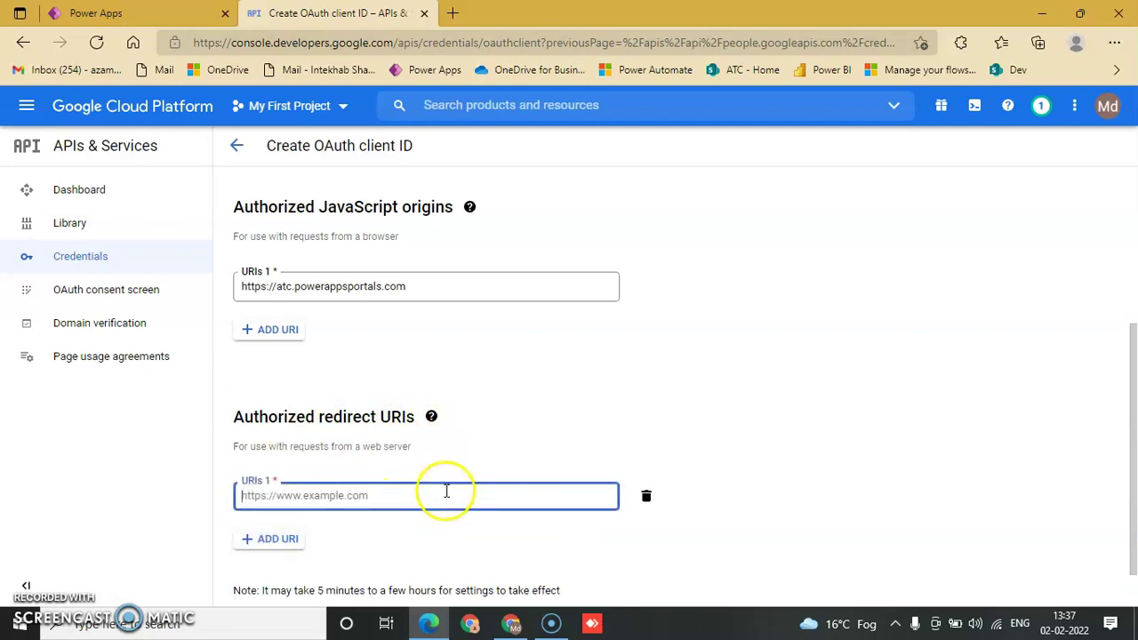
key(ctrl+v)
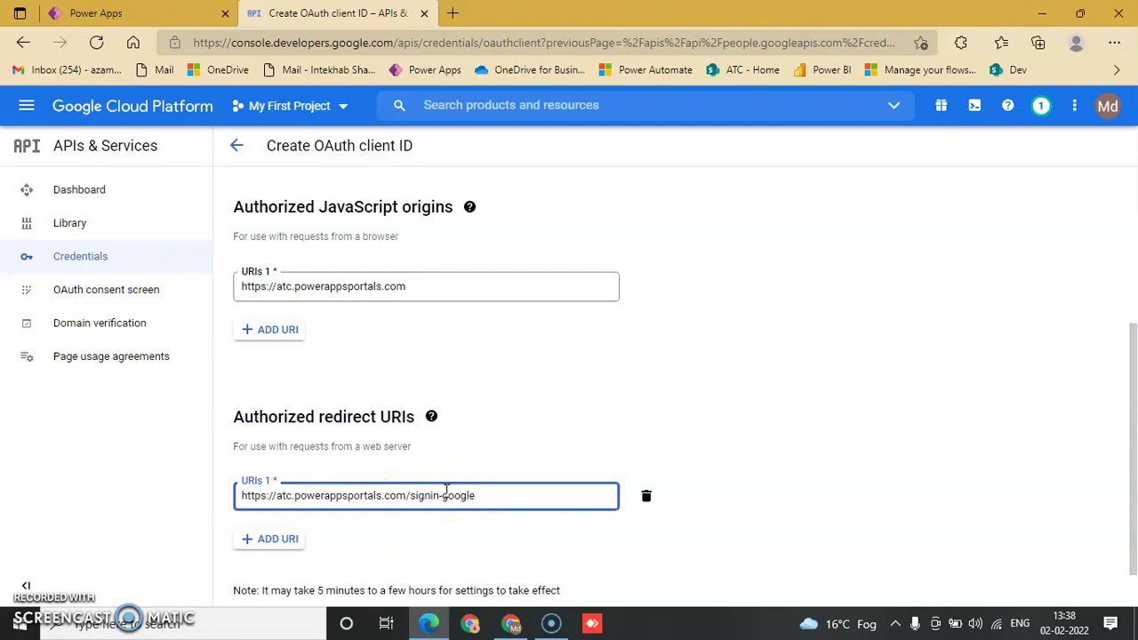
click(866, 552)
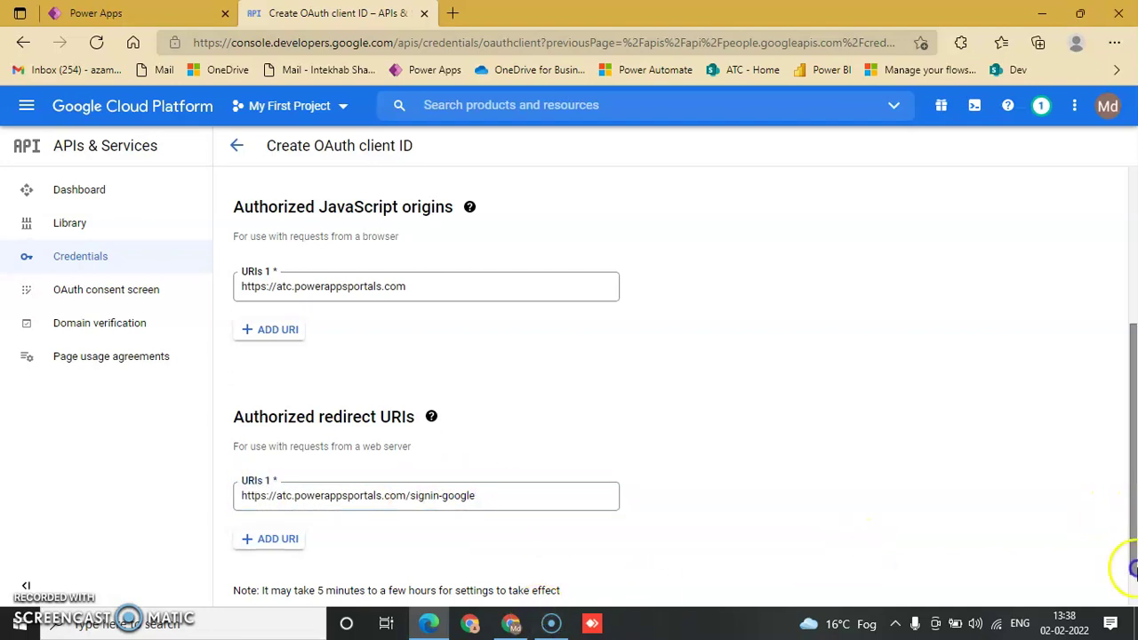
scroll(1131, 569, down, 1)
click(266, 575)
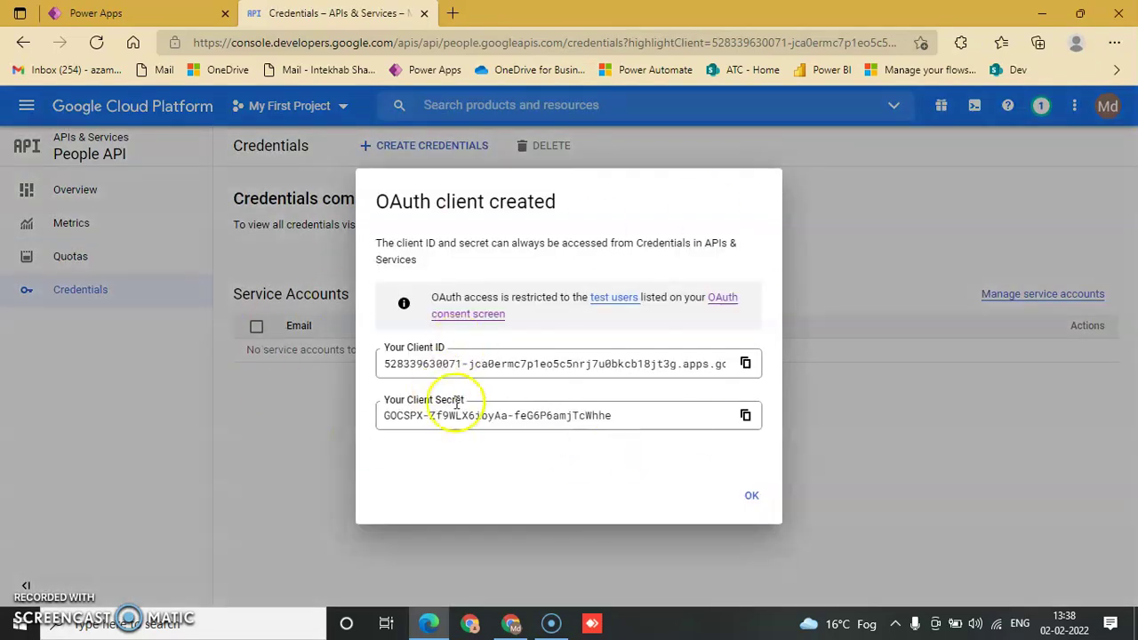
Step: Copy the new OAuth client's ID and paste it as the Client ID in the Power Apps Google provider settings
triple_click(547, 372)
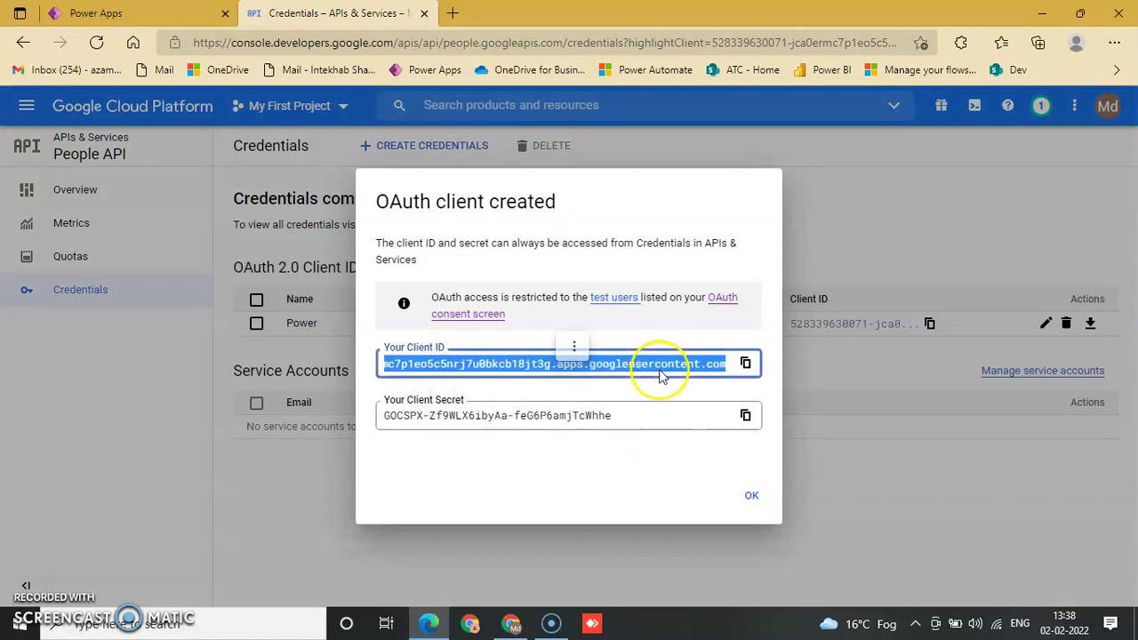
click(746, 366)
click(96, 13)
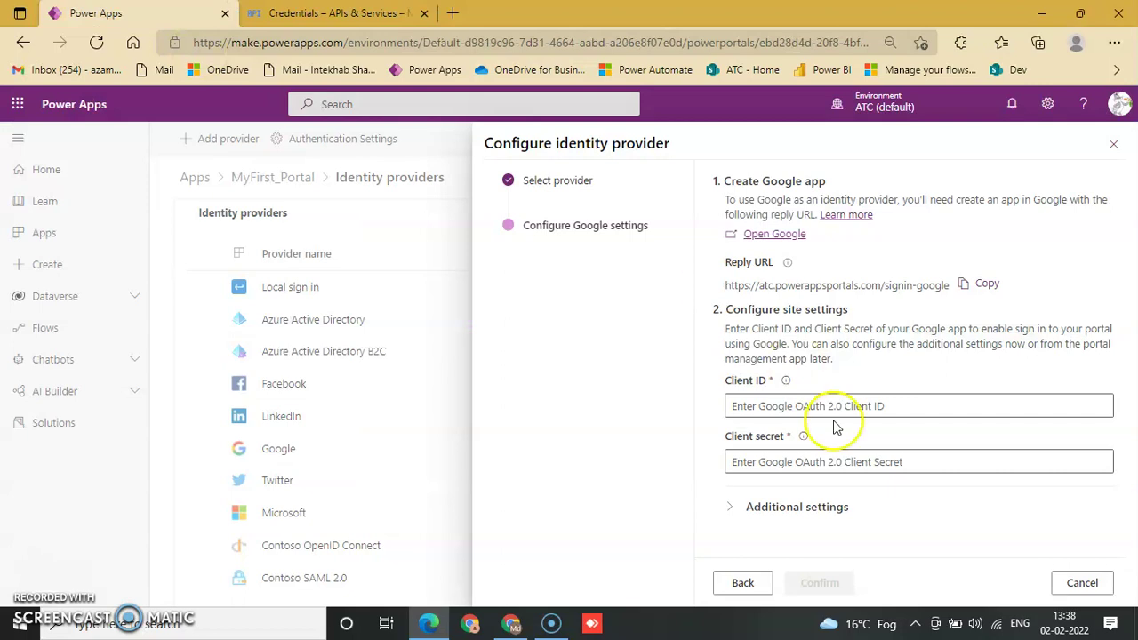
click(812, 400)
key(ctrl+v)
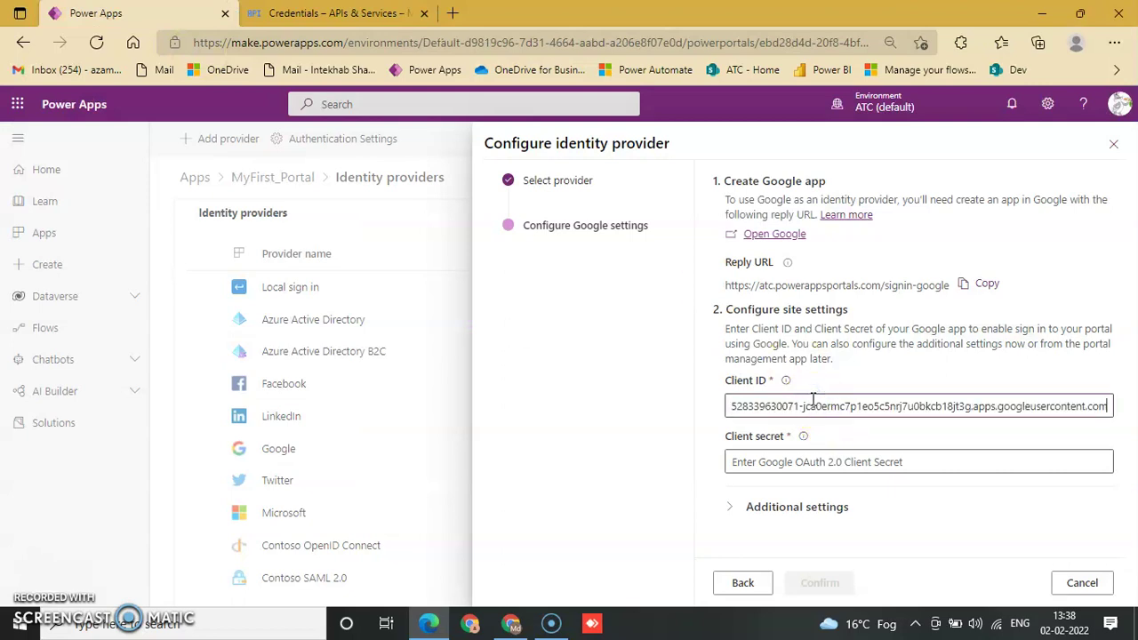
Step: Copy the OAuth client's secret into the provider's Client secret in Power Apps, then confirm the Google configuration and close it
click(338, 13)
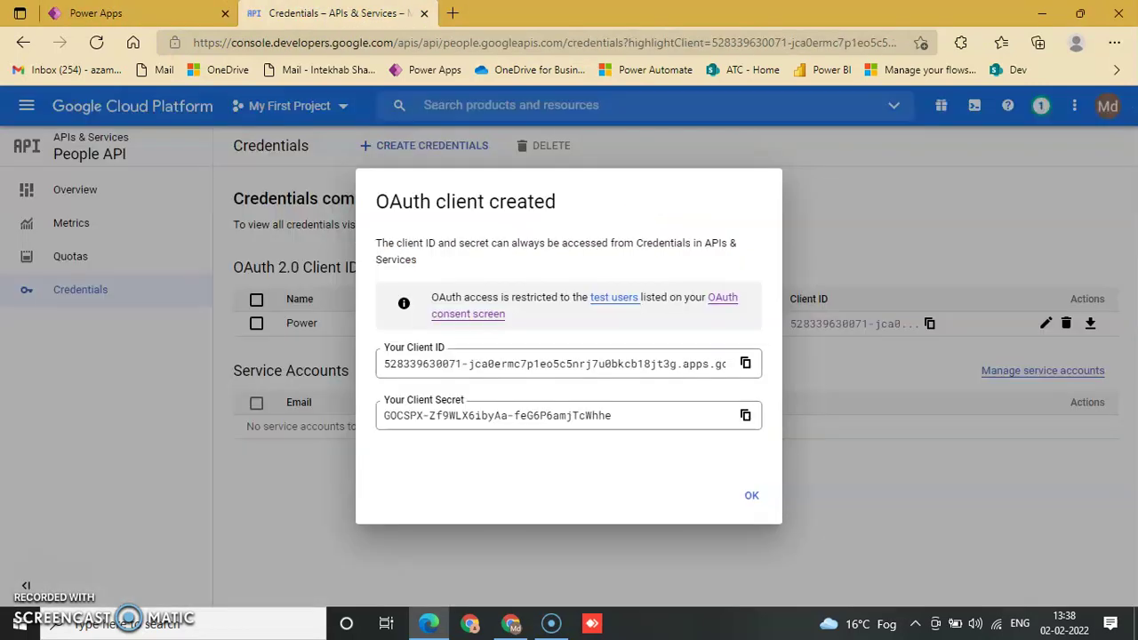
click(676, 363)
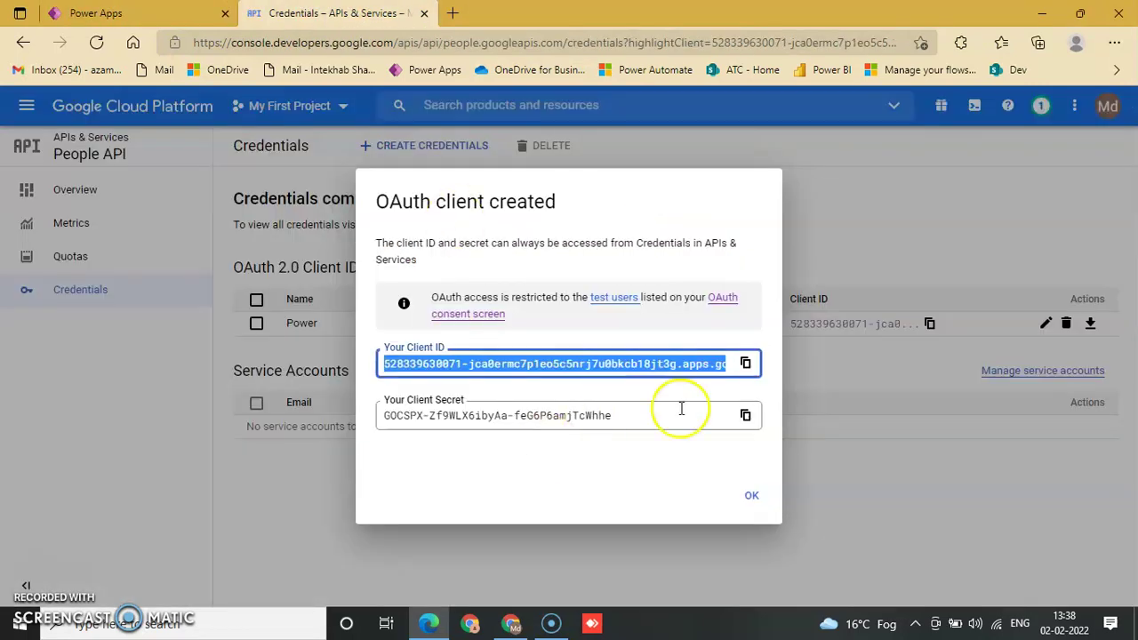
click(745, 418)
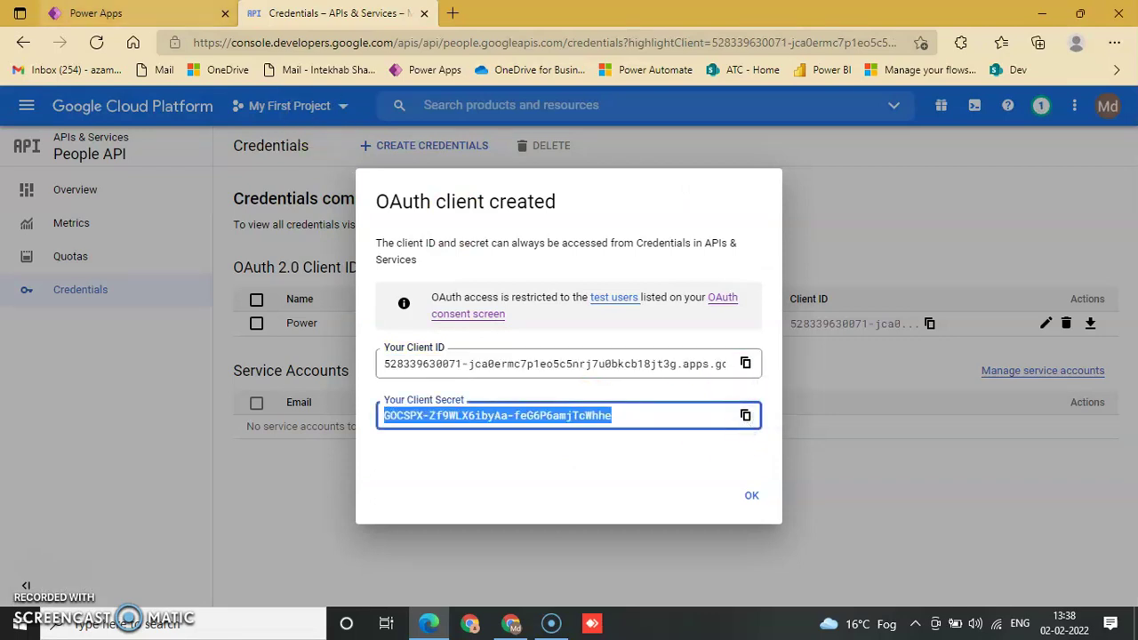
click(189, 20)
click(798, 469)
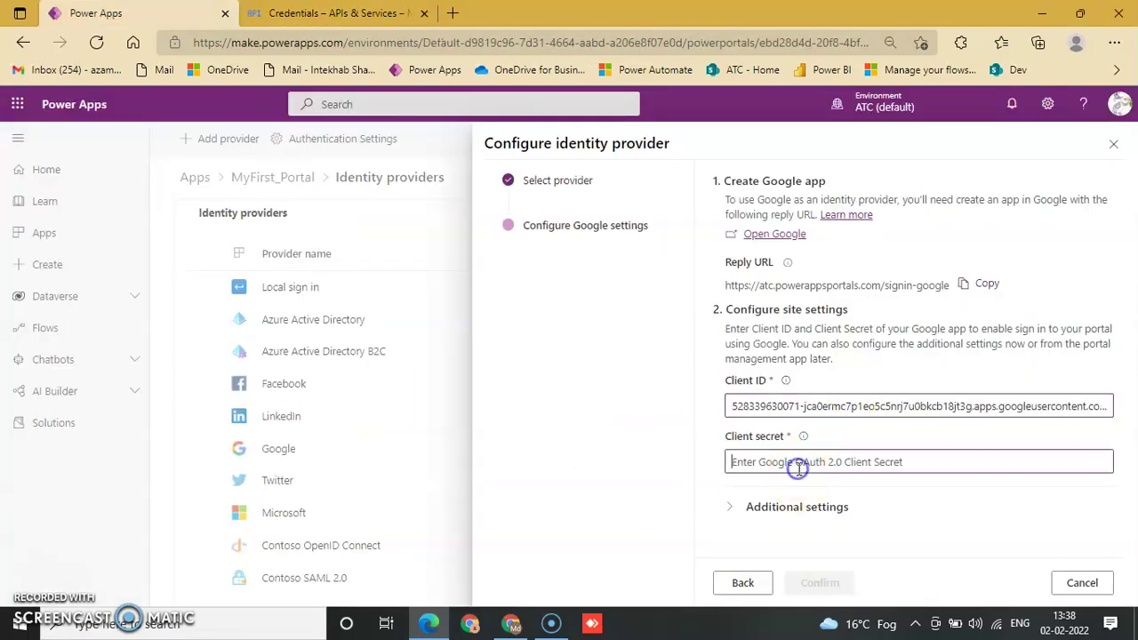
key(ctrl+v)
click(811, 585)
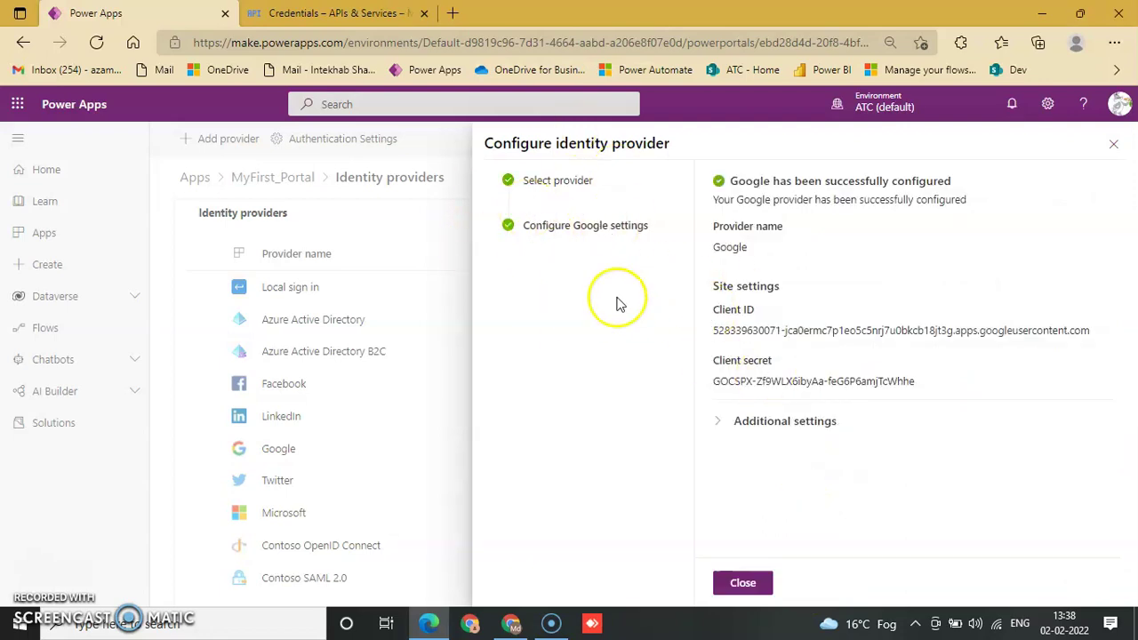
click(722, 585)
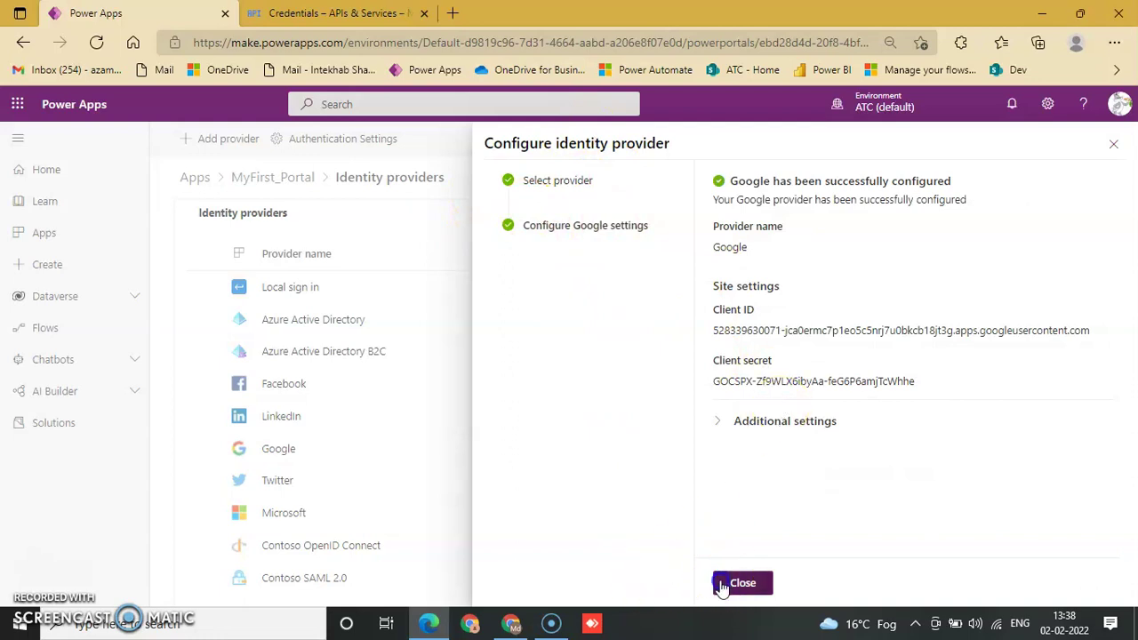